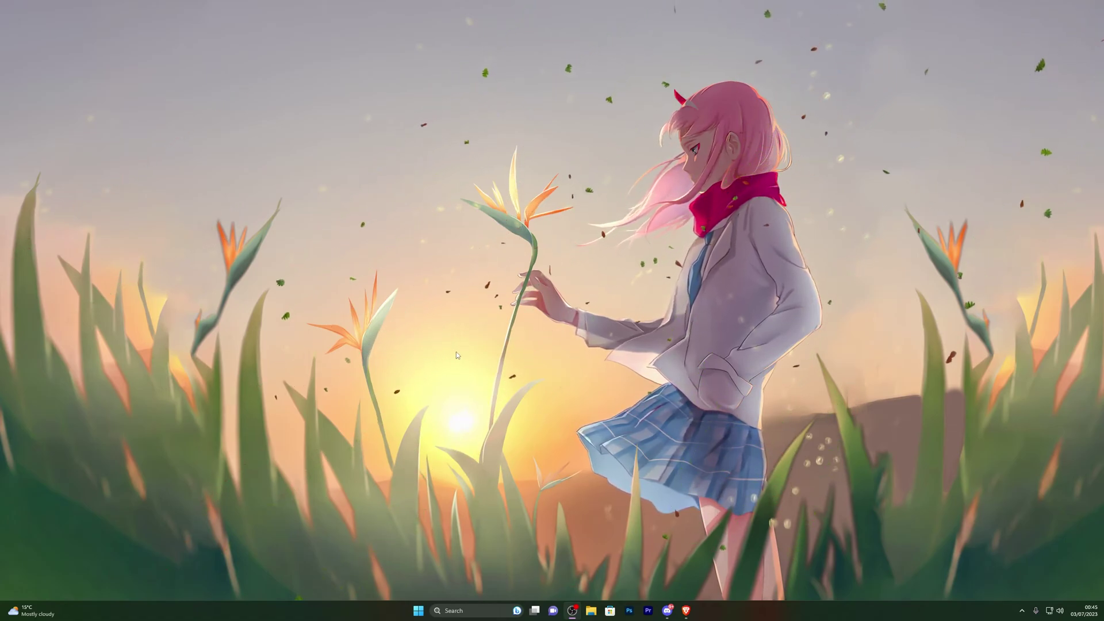
Search 'virus' to view Windows Security's Virus & threat protection settings, then close it.
left_click(425, 612)
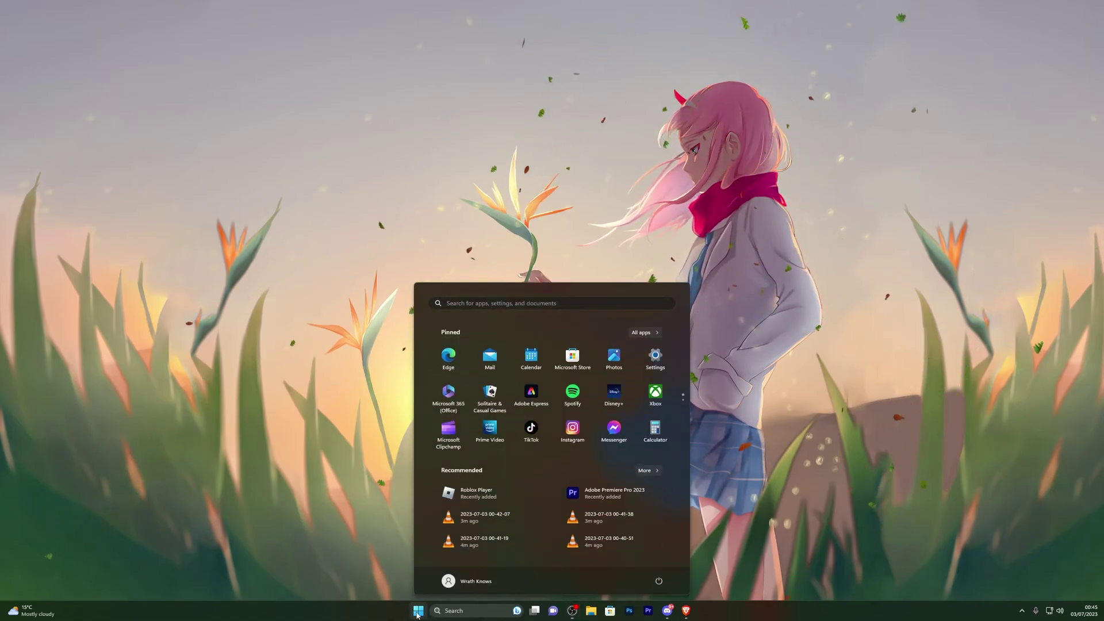
left_click(100, 456)
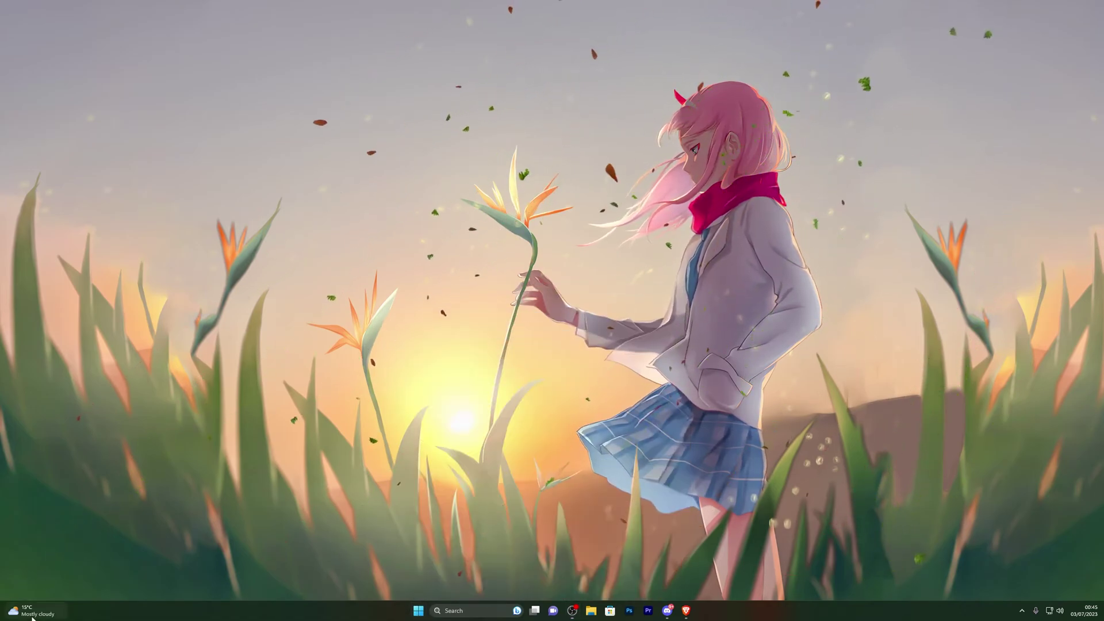
left_click(420, 612)
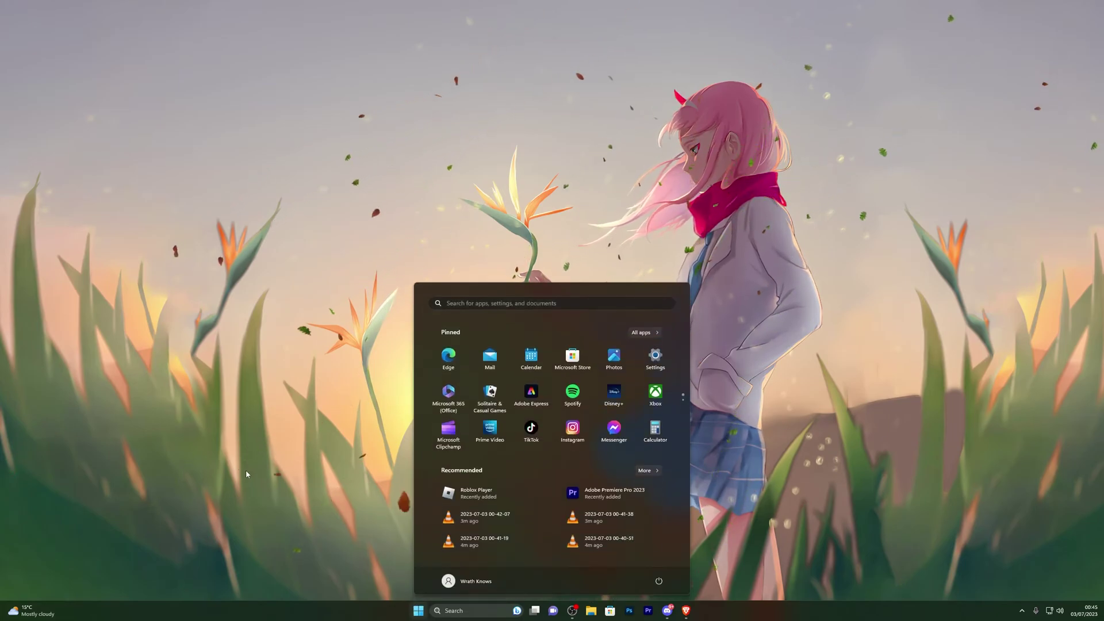
type("virus")
left_click(454, 368)
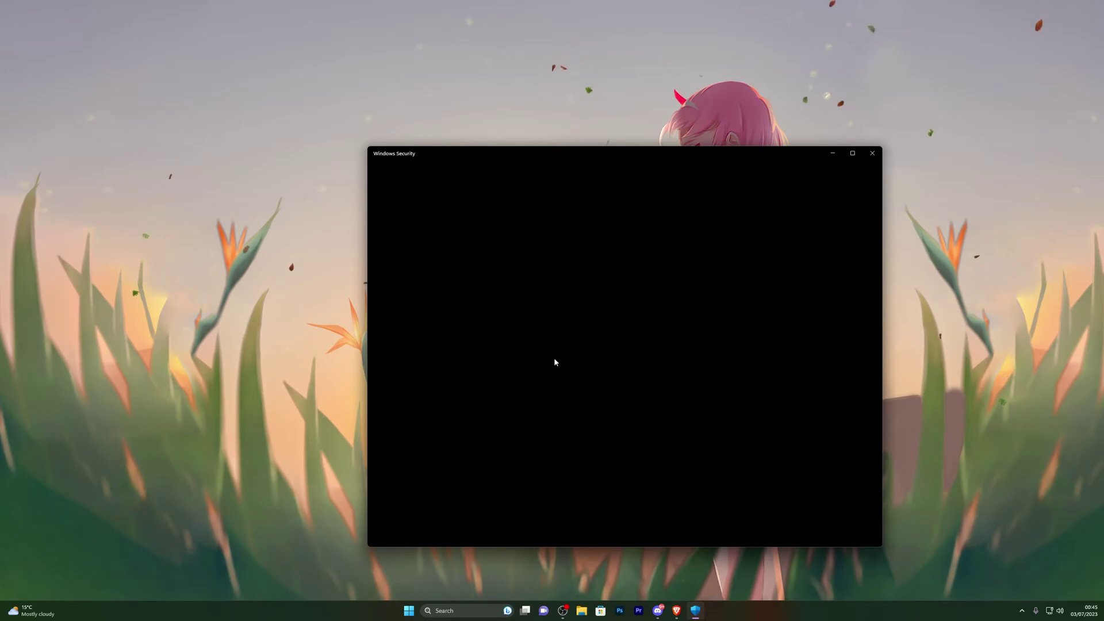
left_click_drag(561, 153, 442, 128)
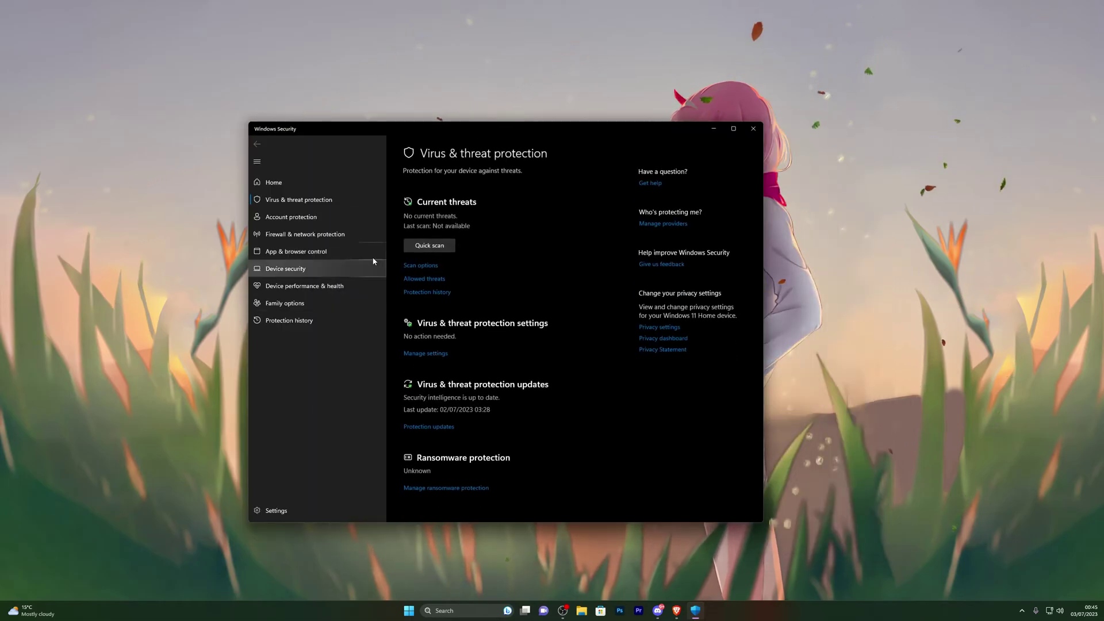
left_click(432, 353)
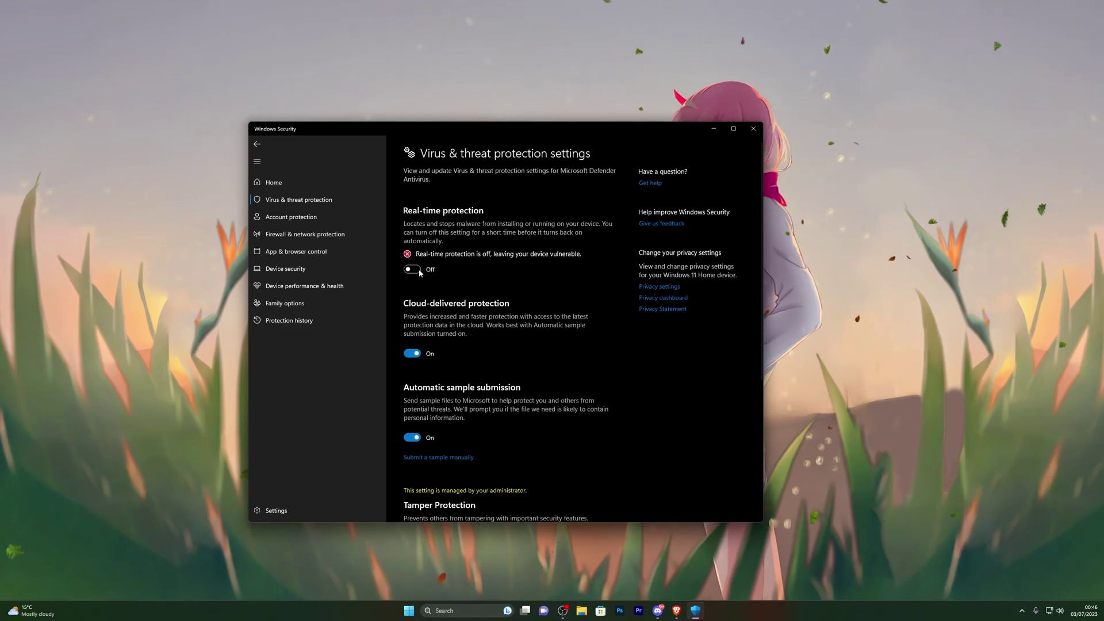
key("alt+F4")
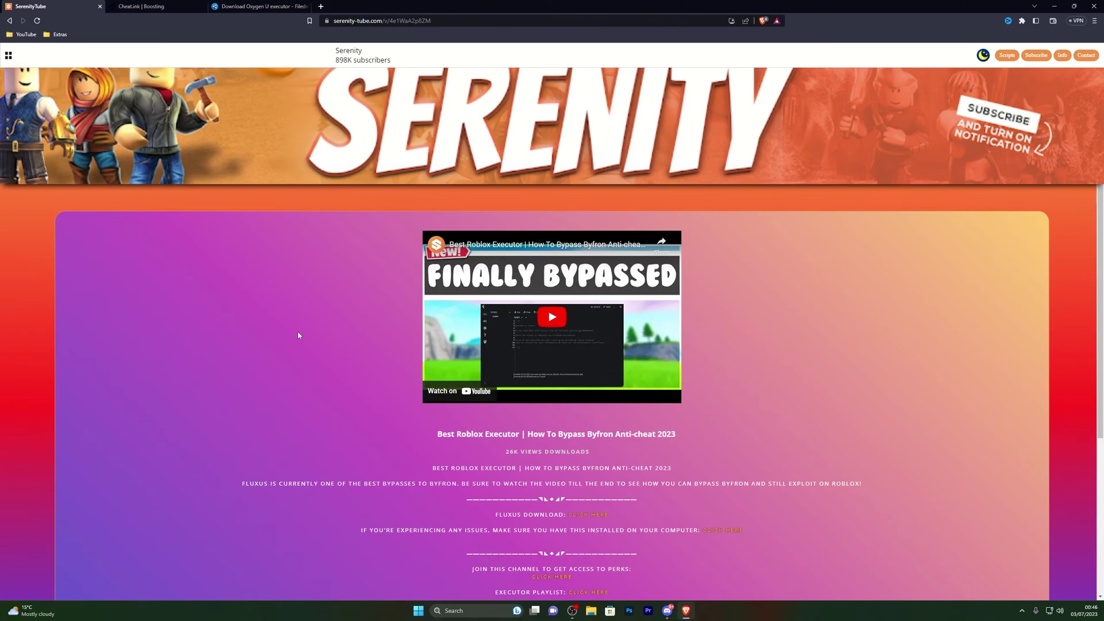
Follow the SerenityTube download link through to the 'Download Oxygen U executor' Filedm tab.
scroll(585, 444, "down", 2)
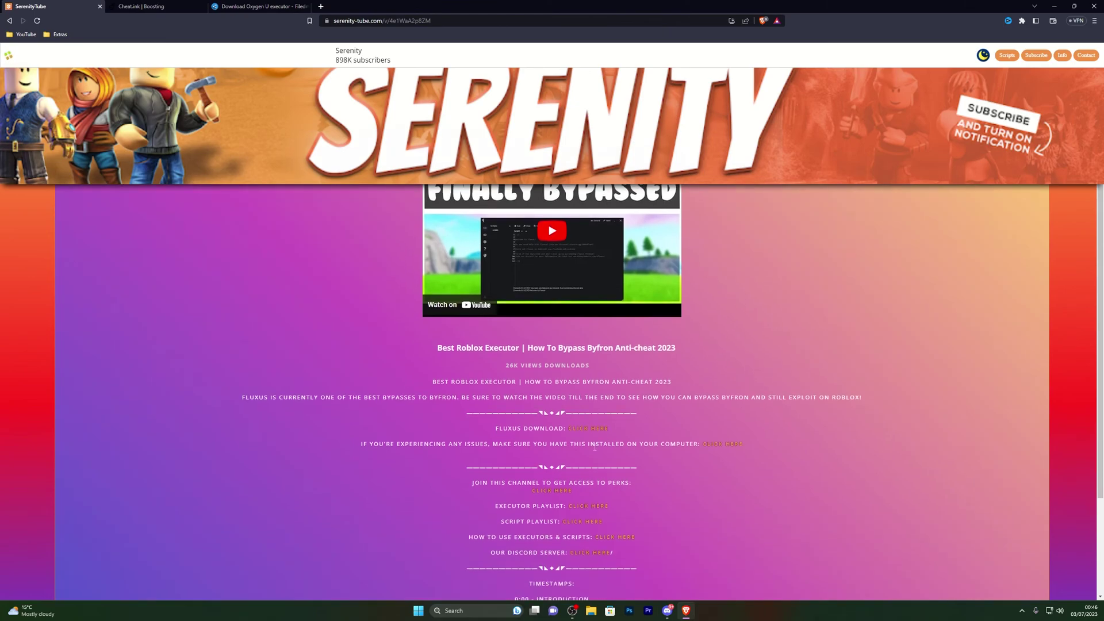
left_click(585, 429)
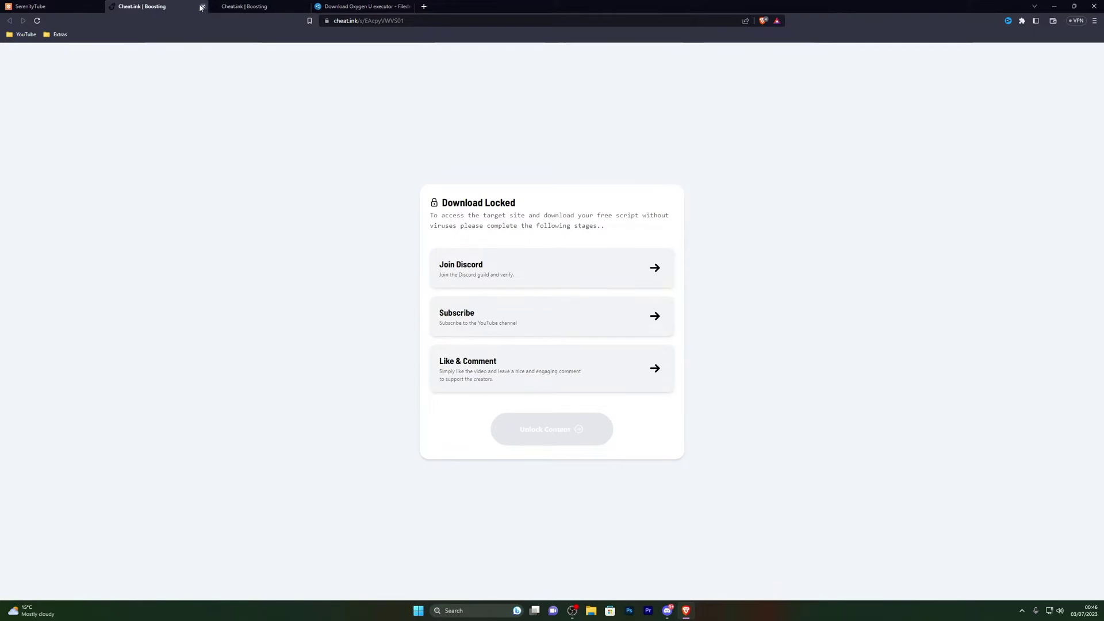
left_click(62, 4)
left_click(591, 430)
left_click(140, 6)
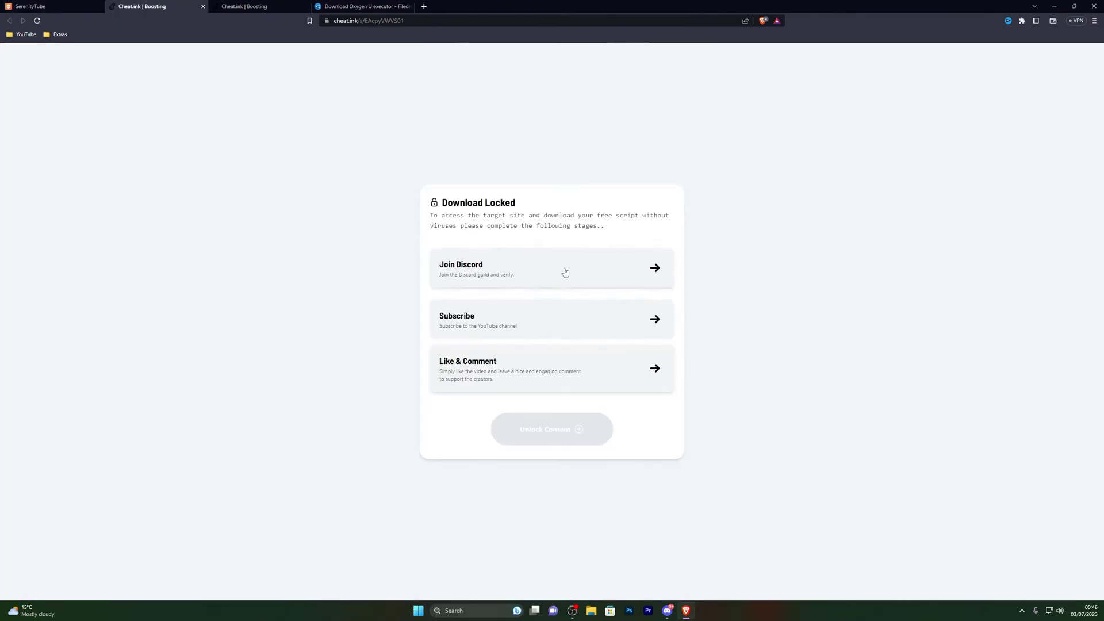
left_click(341, 11)
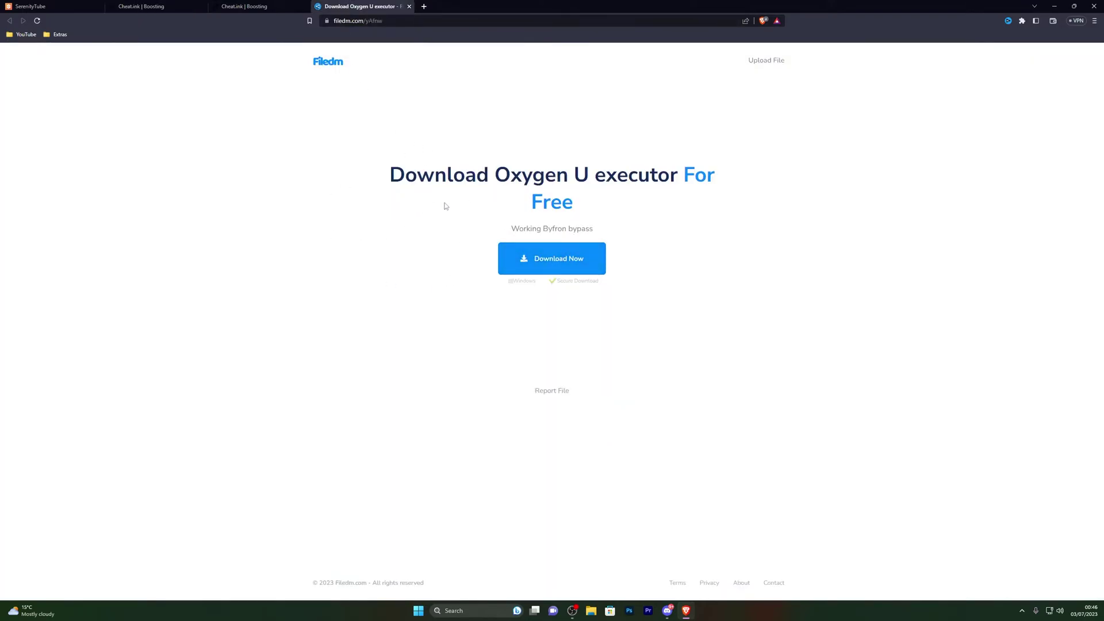
Download Oxygen U executor_41375.exe and save it to the Desktop.
left_click(535, 271)
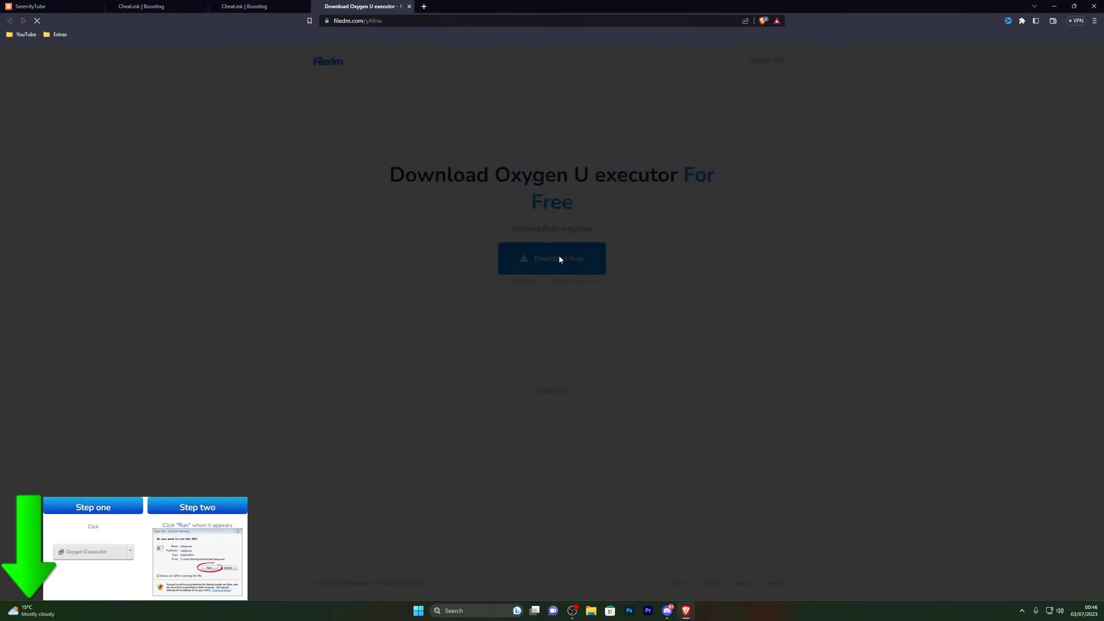
left_click(27, 87)
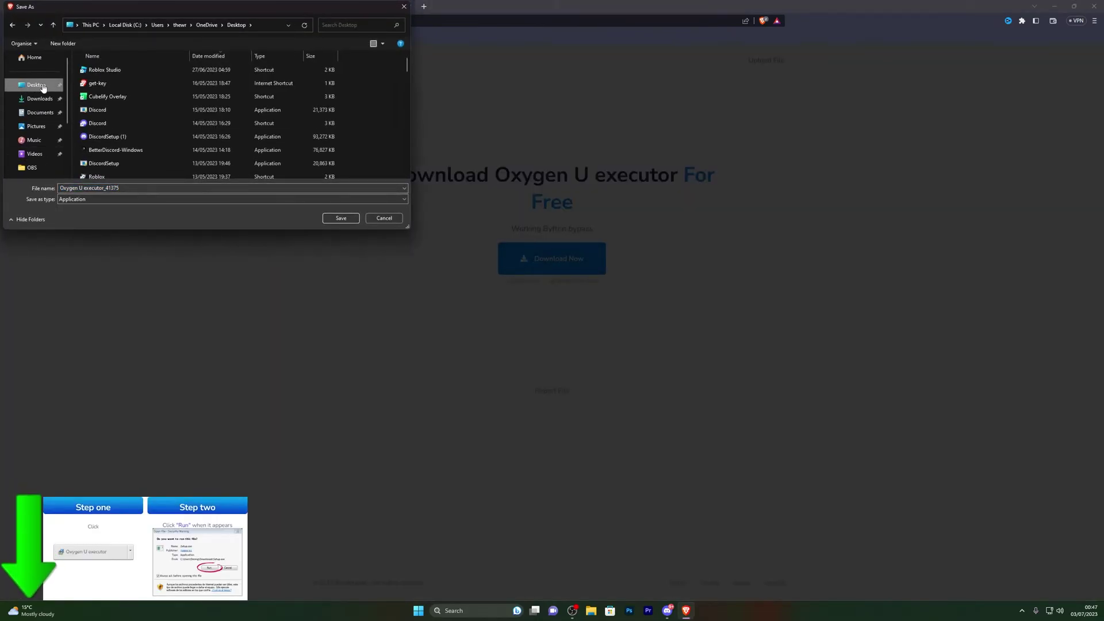
left_click(341, 218)
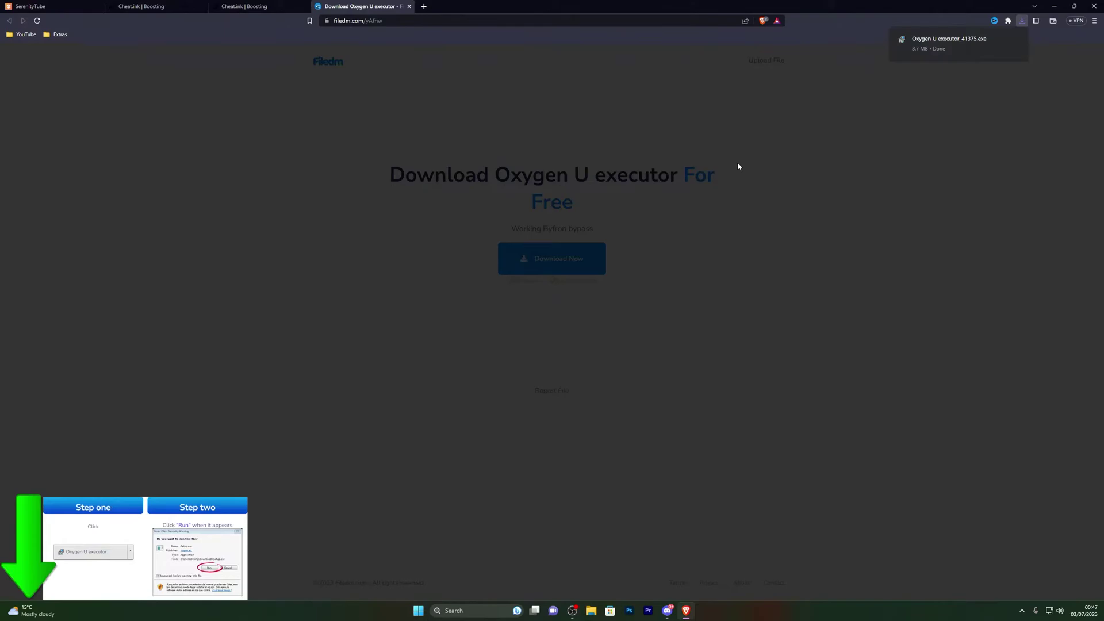
Check the downloads list with Ctrl+J, then minimize Brave to show the desktop.
key("ctrl+j")
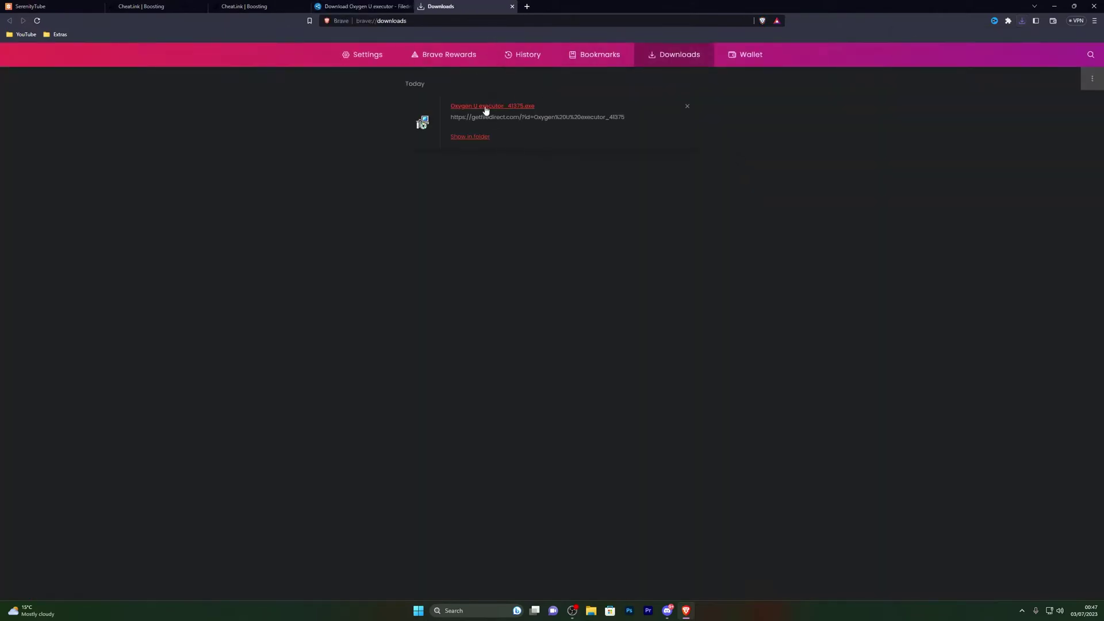
left_click(1092, 23)
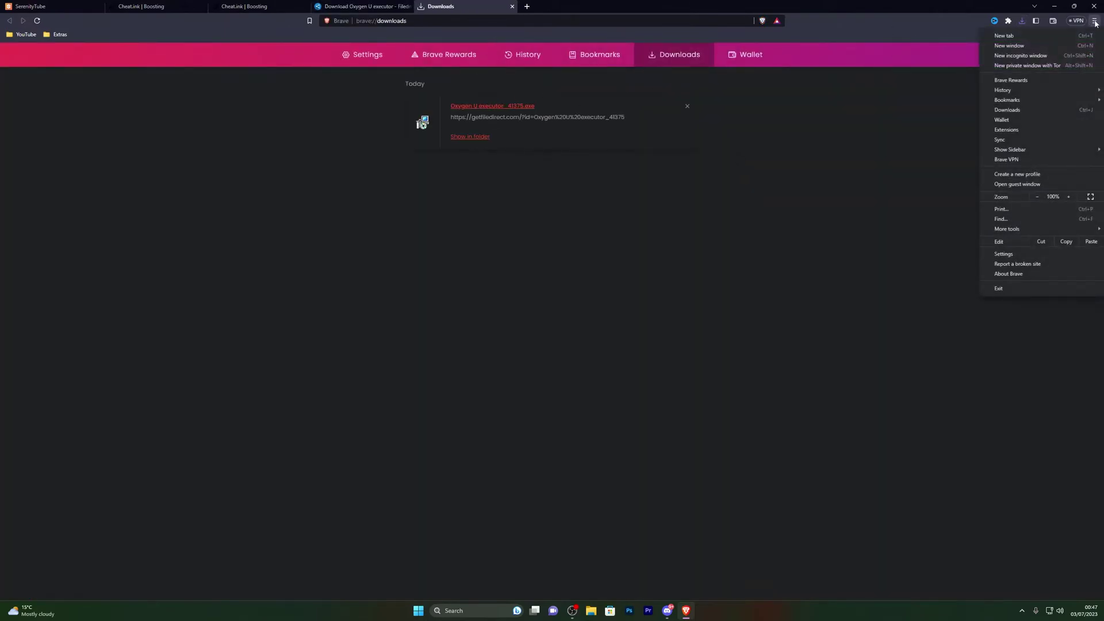
left_click(1007, 111)
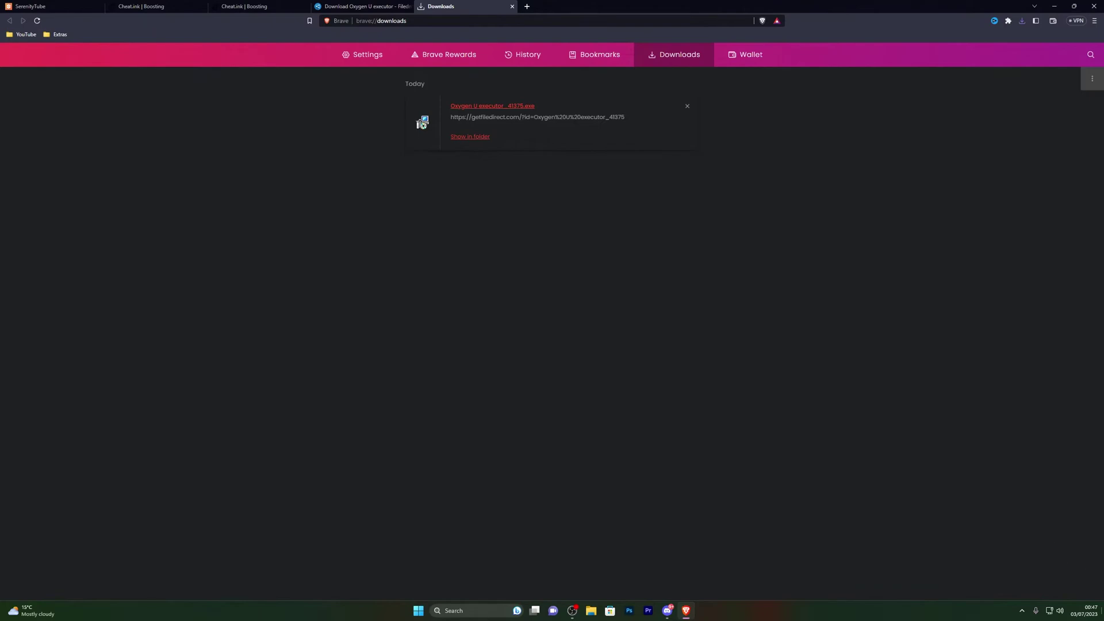
left_click(1053, 6)
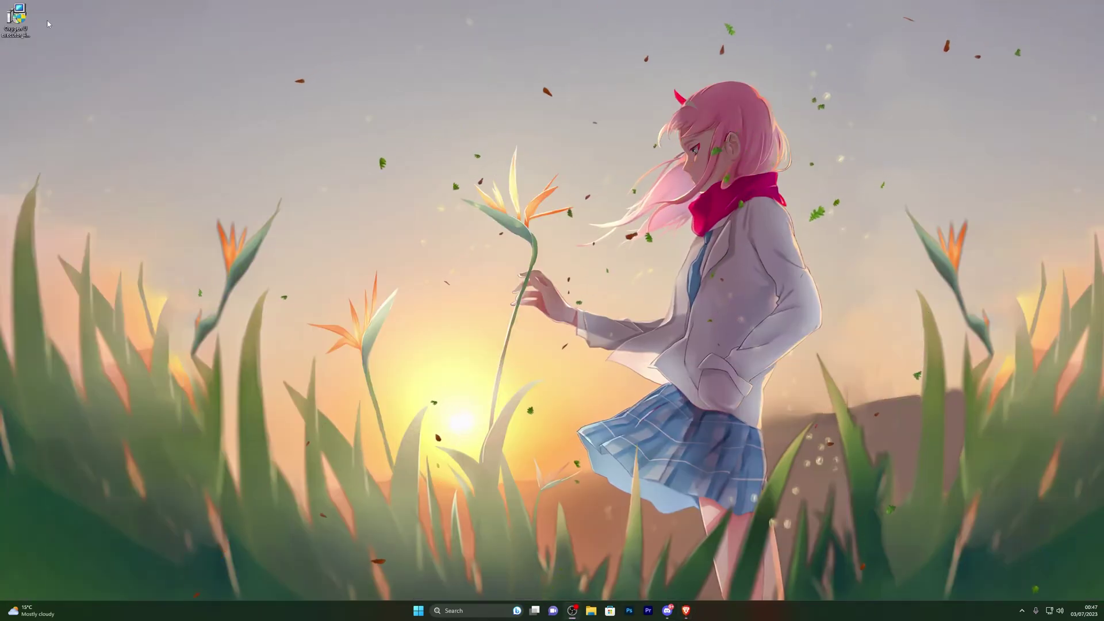
Launch the Oxygen U executor installer and decline the FreeVPN, PDF Suite 2021 and SpyHunter offers.
double_click(18, 18)
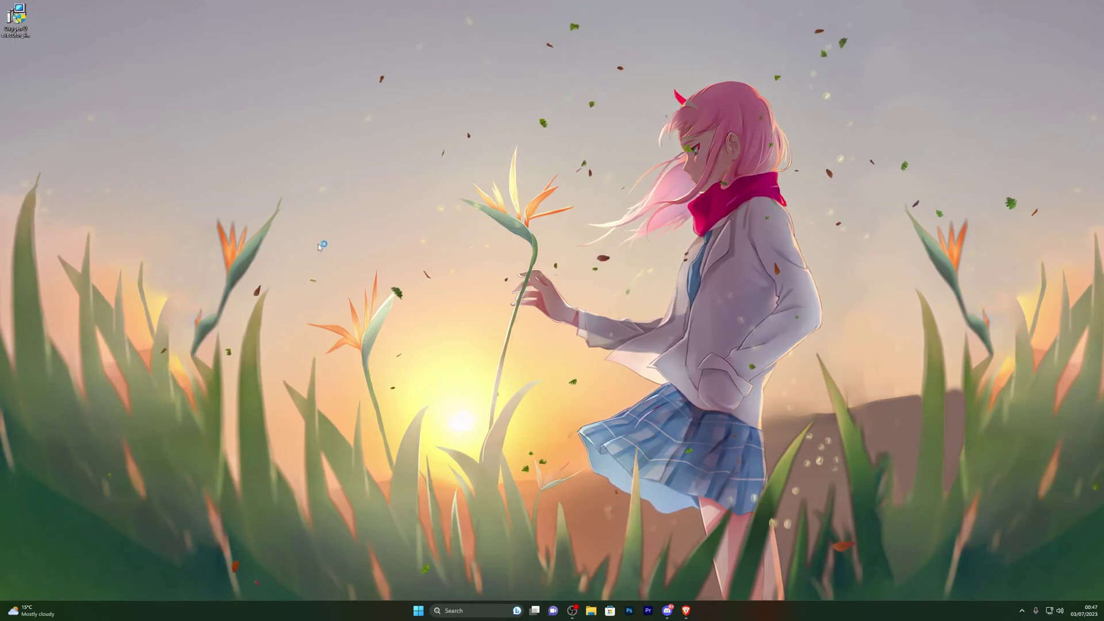
left_click(663, 389)
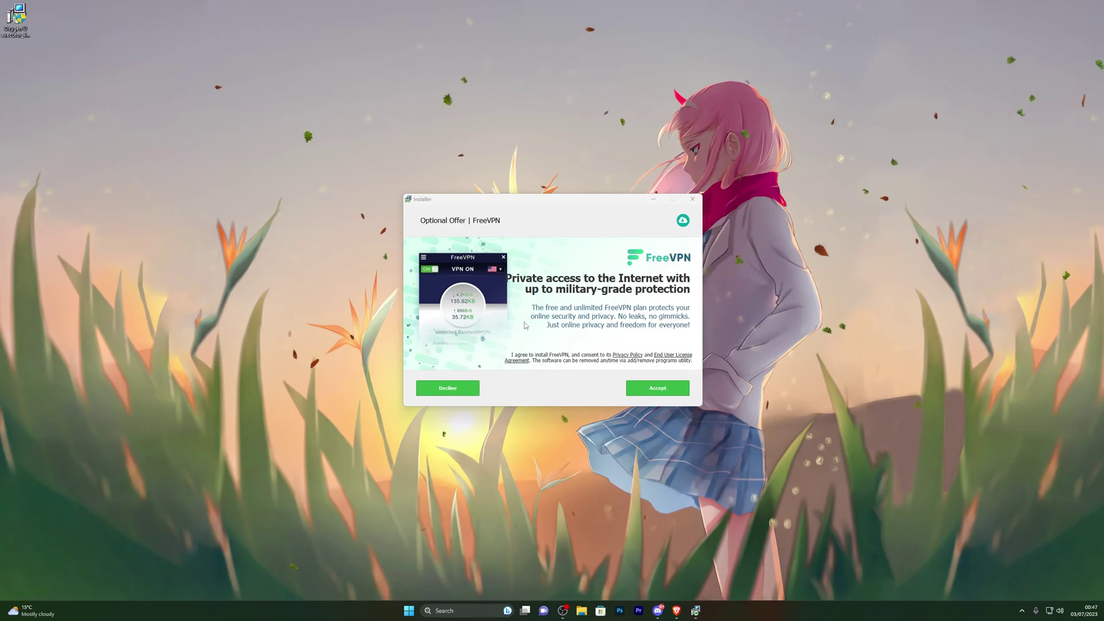
left_click(448, 388)
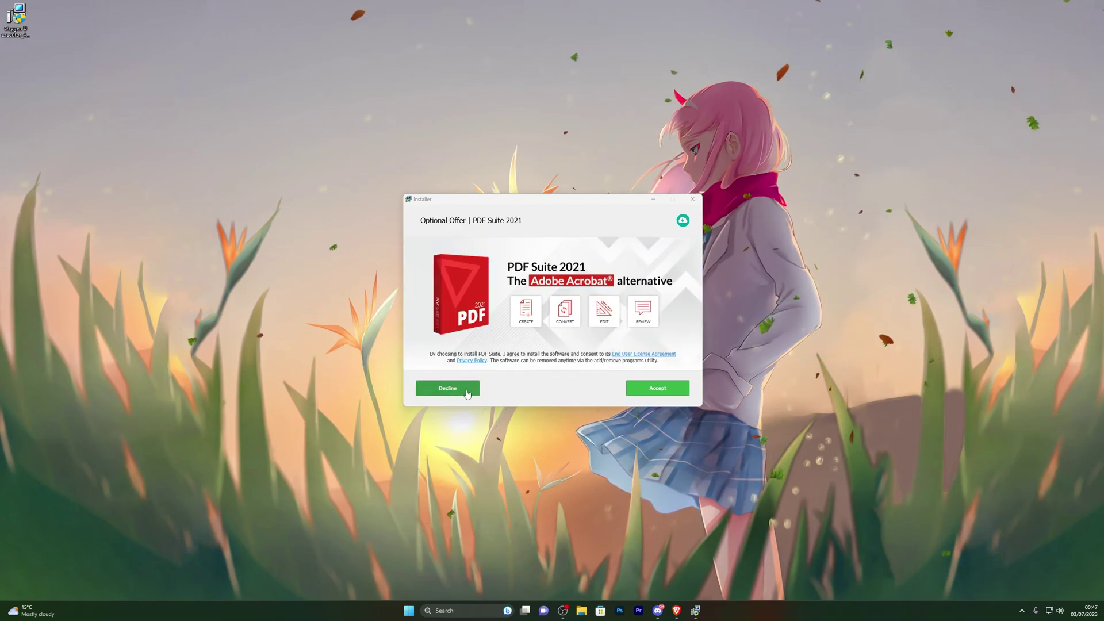
left_click(466, 393)
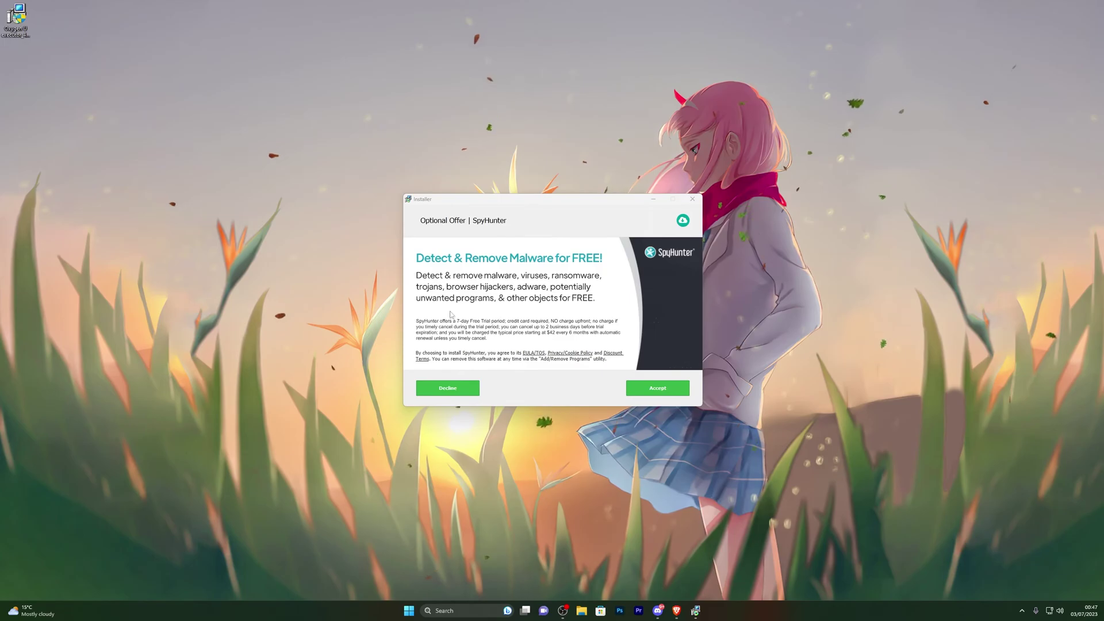
left_click(447, 388)
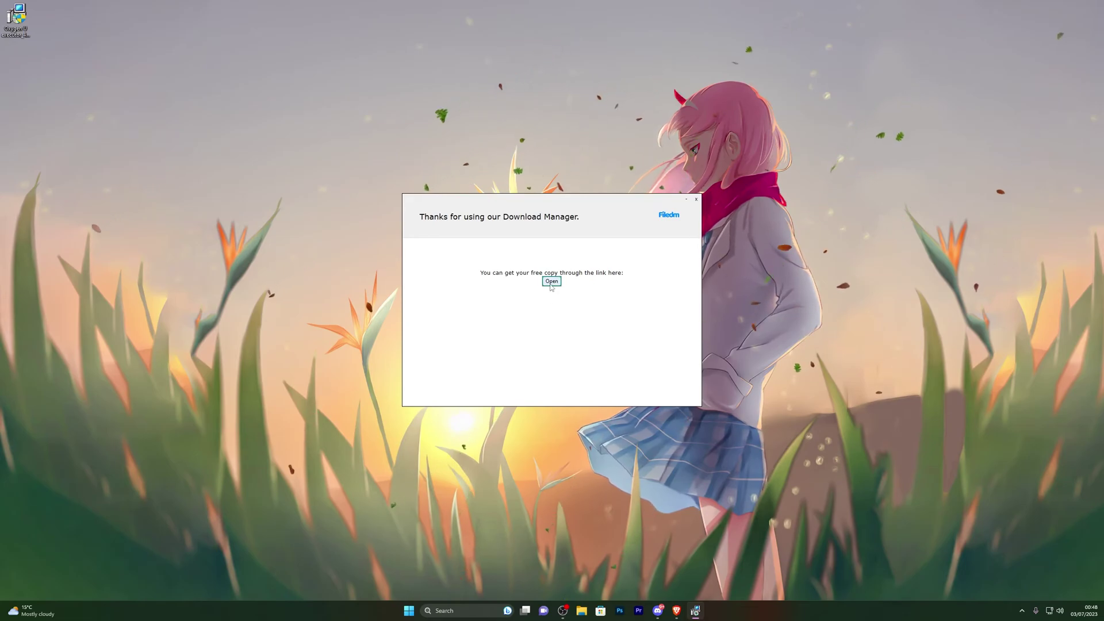
Select and copy the direct download URL from the Notepad file.
left_click(552, 281)
triple_click(539, 160)
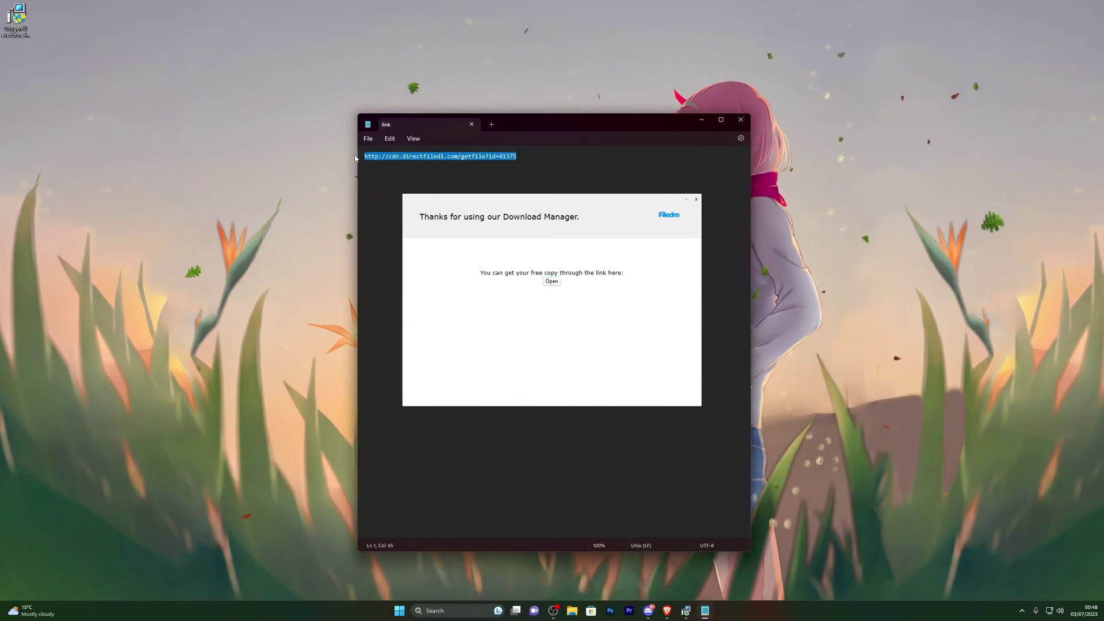
left_click(516, 207)
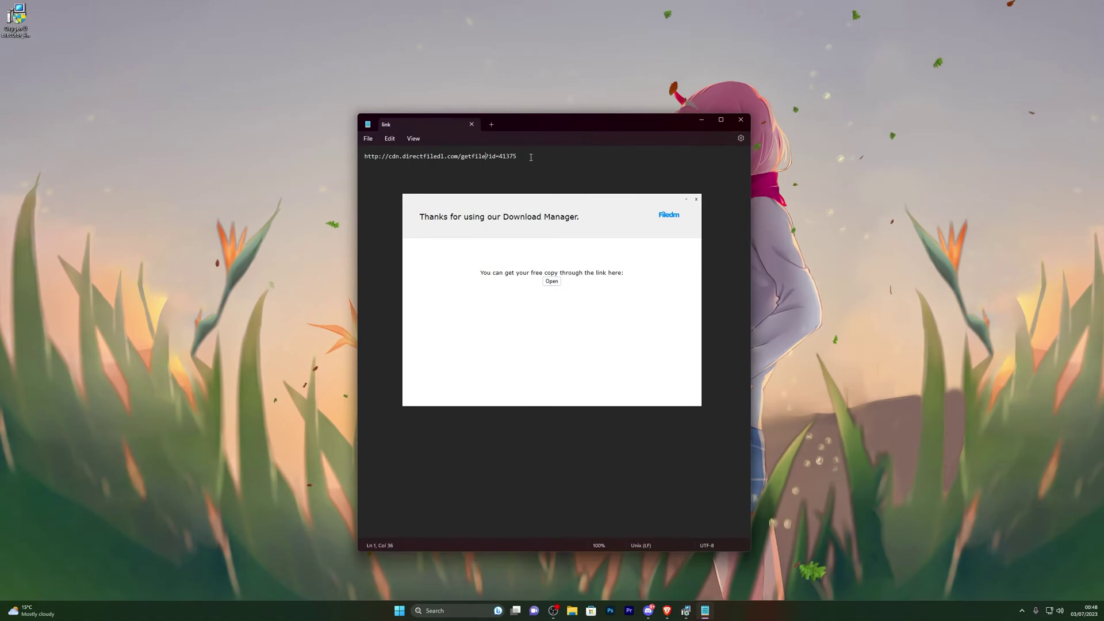
left_click(472, 167)
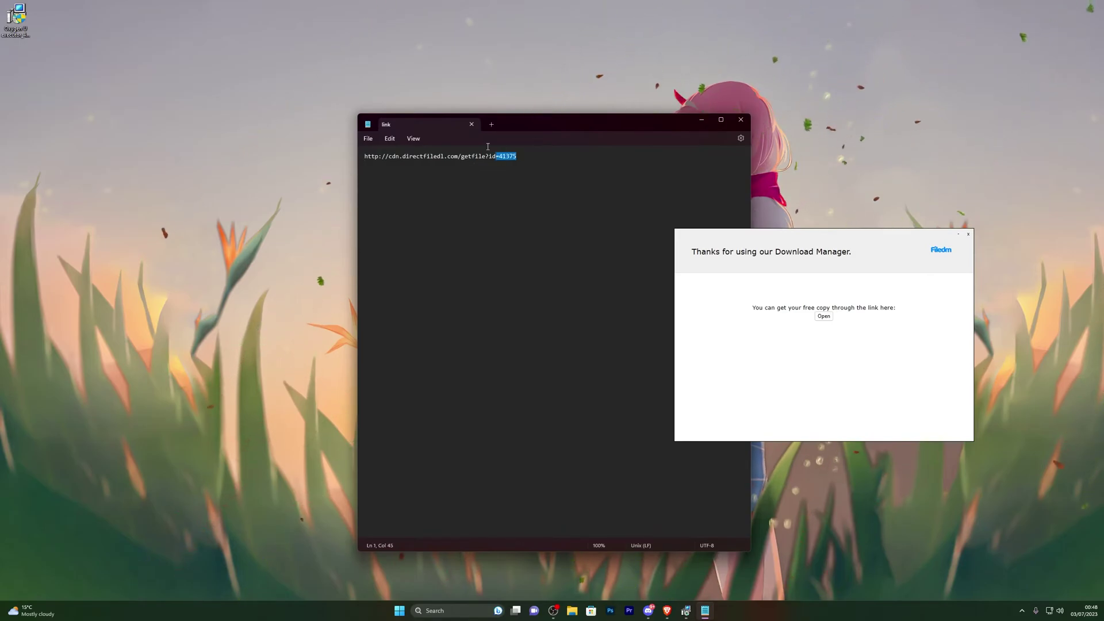
left_click_drag(503, 150, 363, 154)
key("alt+Tab")
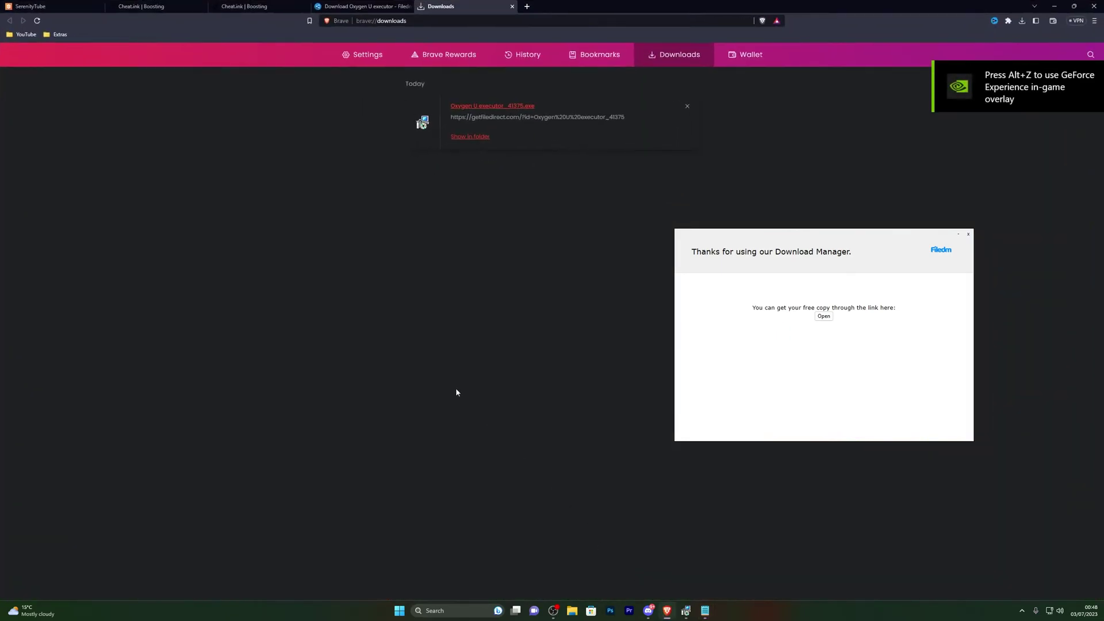
Open the copied link in a new Brave tab to fetch the oxygen_u ZIP, then show the desktop.
key("ctrl+t")
key("ctrl+v")
key("Return")
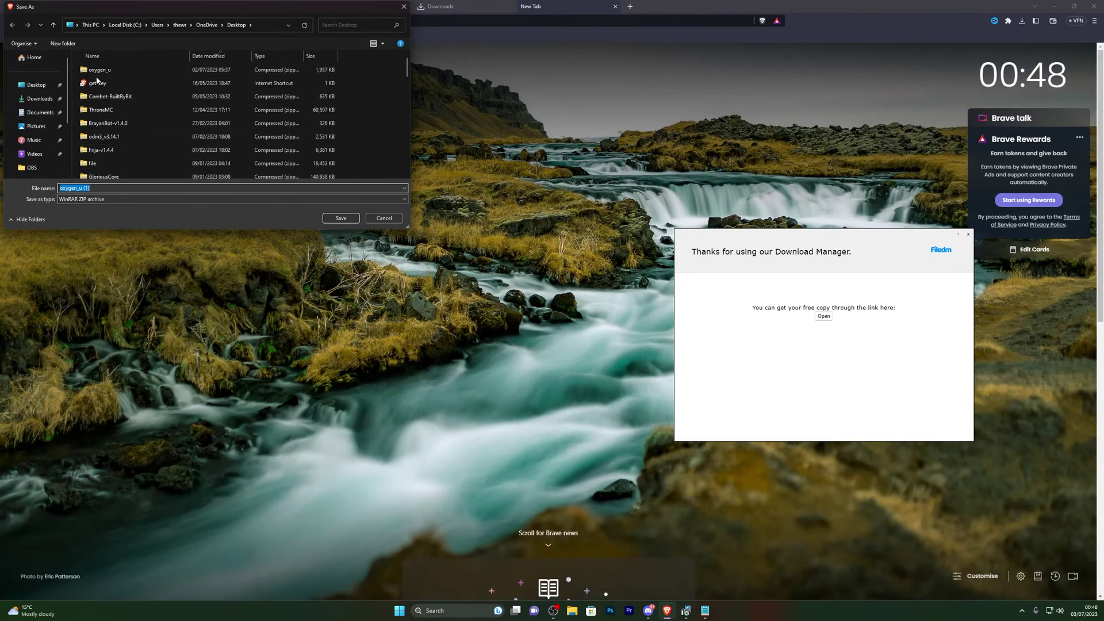
left_click(383, 219)
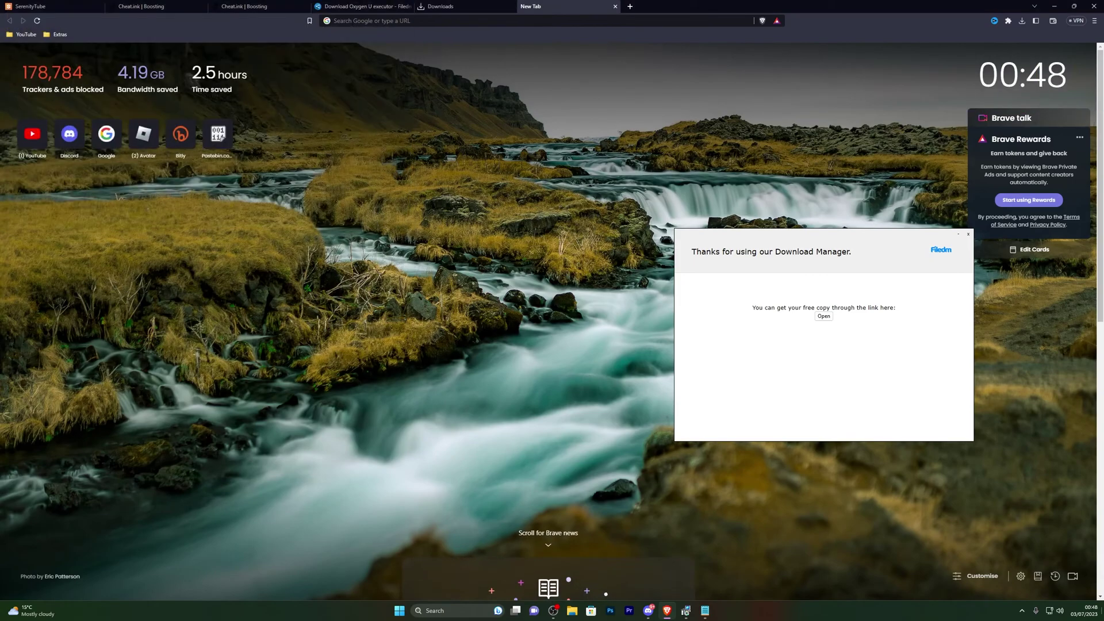
key("super+d")
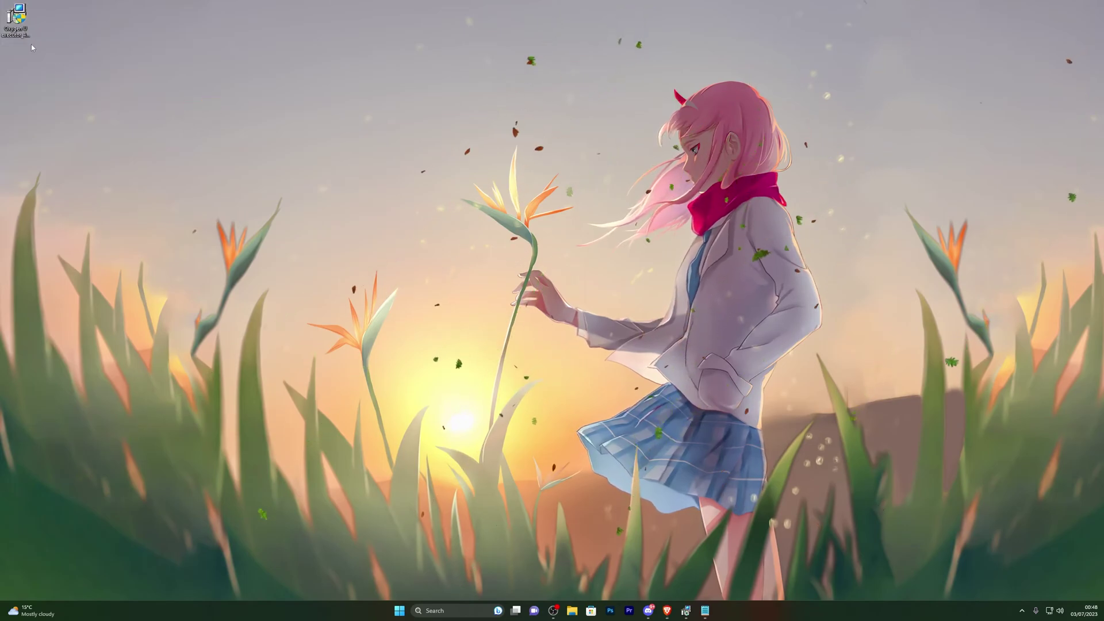
Check Brave's downloads, then move the Oxygen U executor file into the oxygen u folder.
left_click(14, 21)
left_click(667, 611)
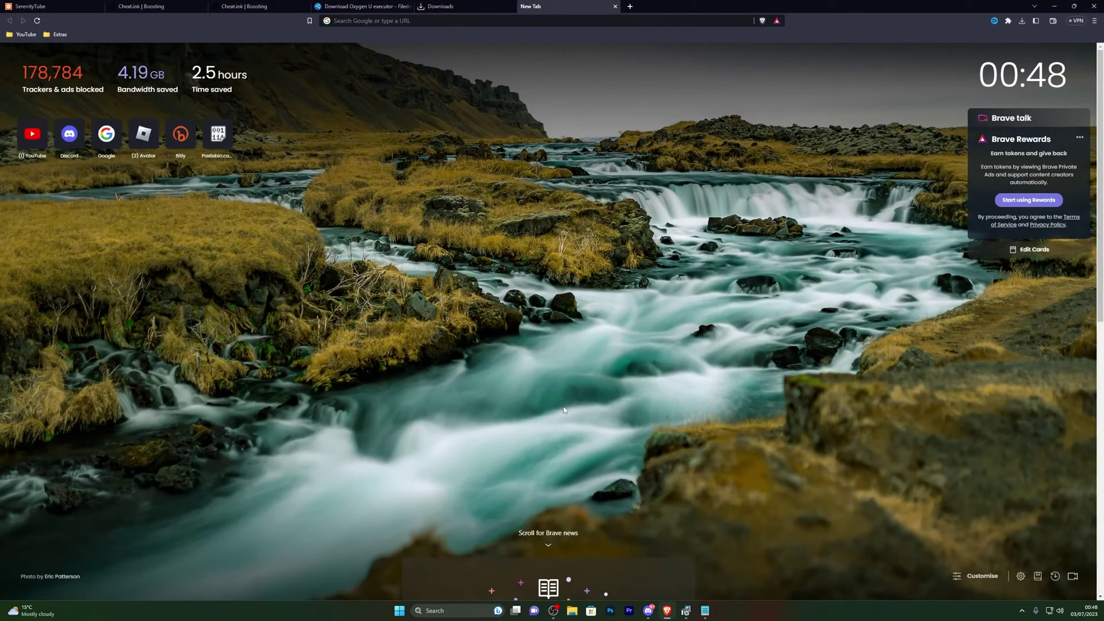
key("ctrl+j")
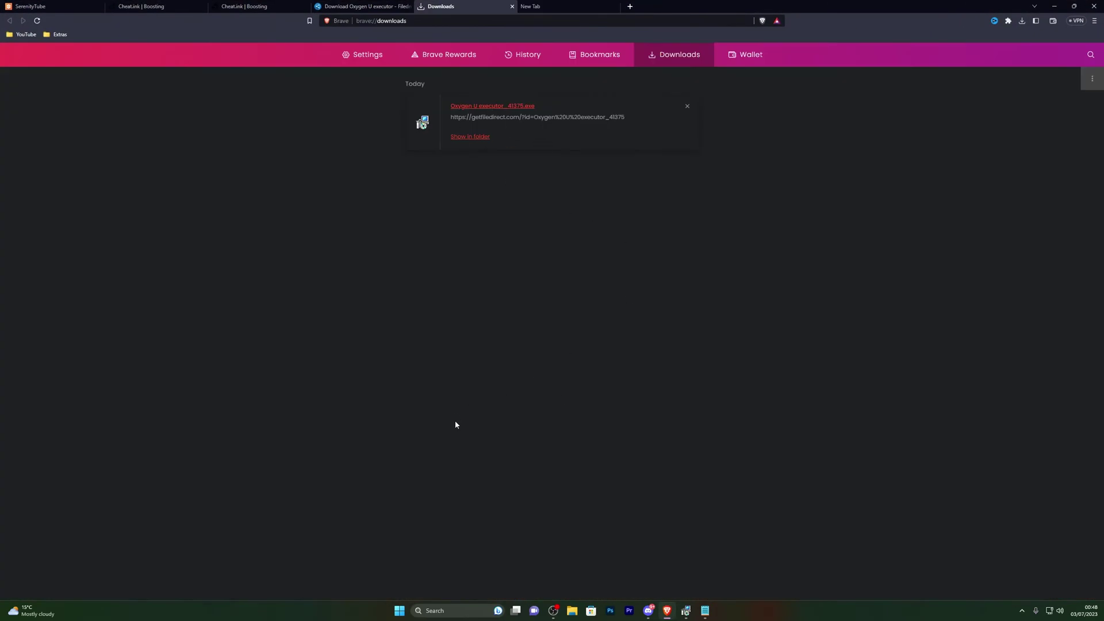
key("super+d")
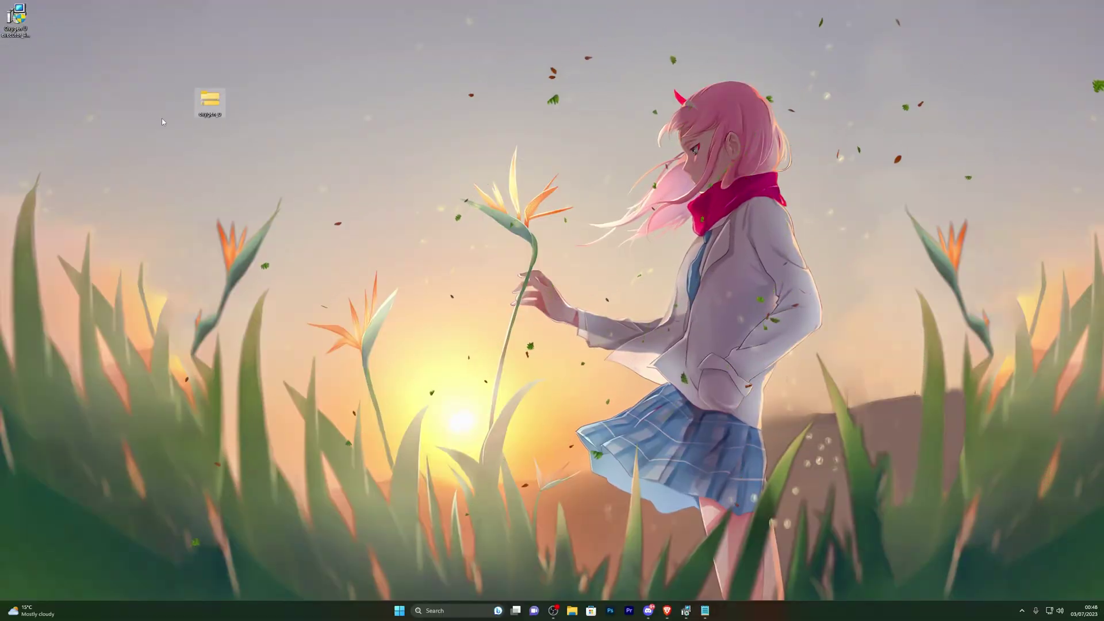
right_click(12, 16)
key("Escape")
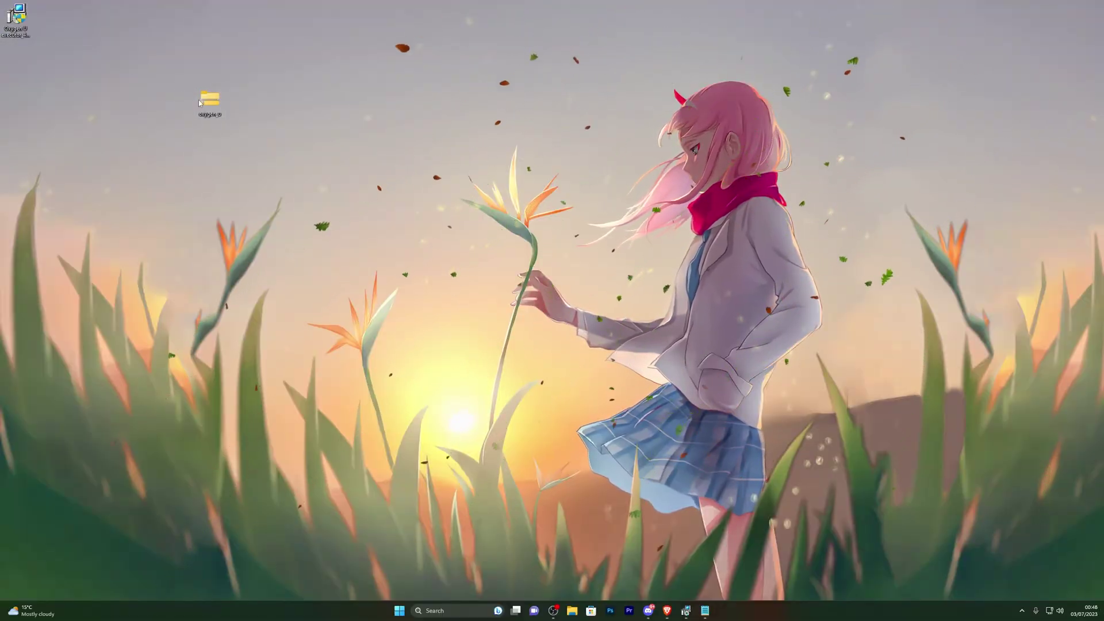
left_click_drag(194, 98, 208, 100)
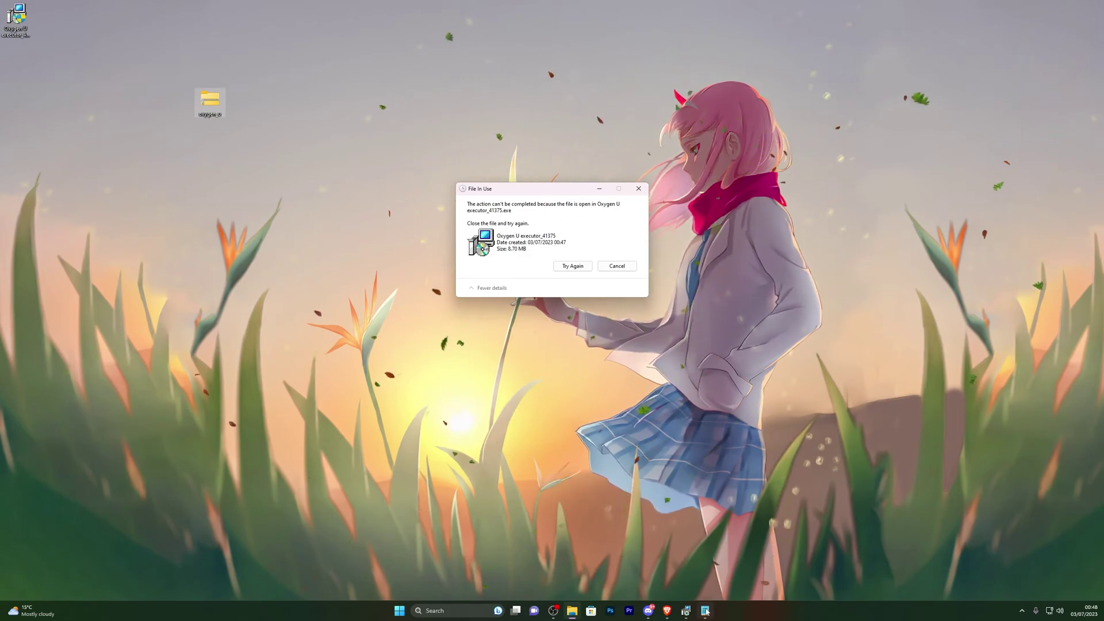
Close the running executor and Notepad windows, then retry the blocked file action.
right_click(686, 610)
left_click(661, 587)
right_click(695, 611)
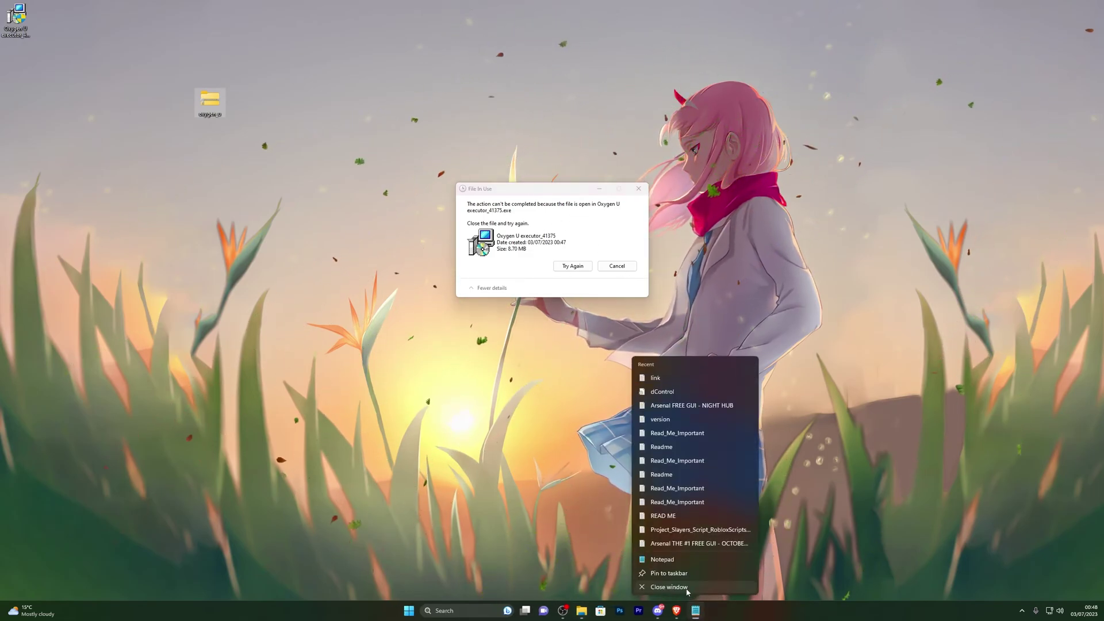
left_click(669, 587)
left_click(573, 265)
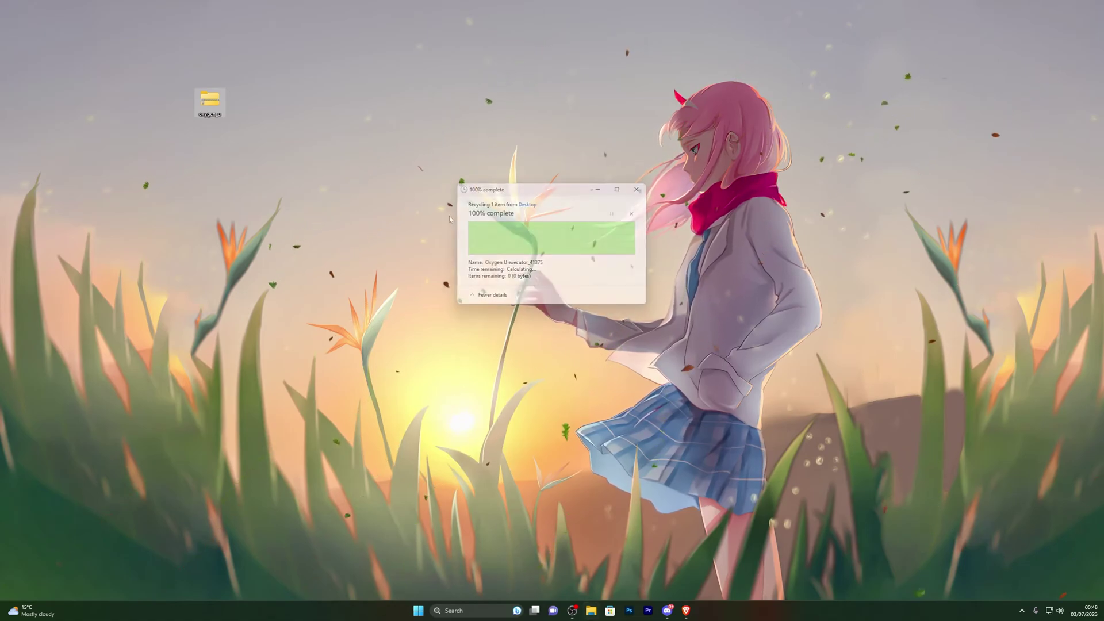
Extract the oxygen u archive to its default desktop folder, then delete the ZIP.
left_click_drag(210, 101, 46, 14)
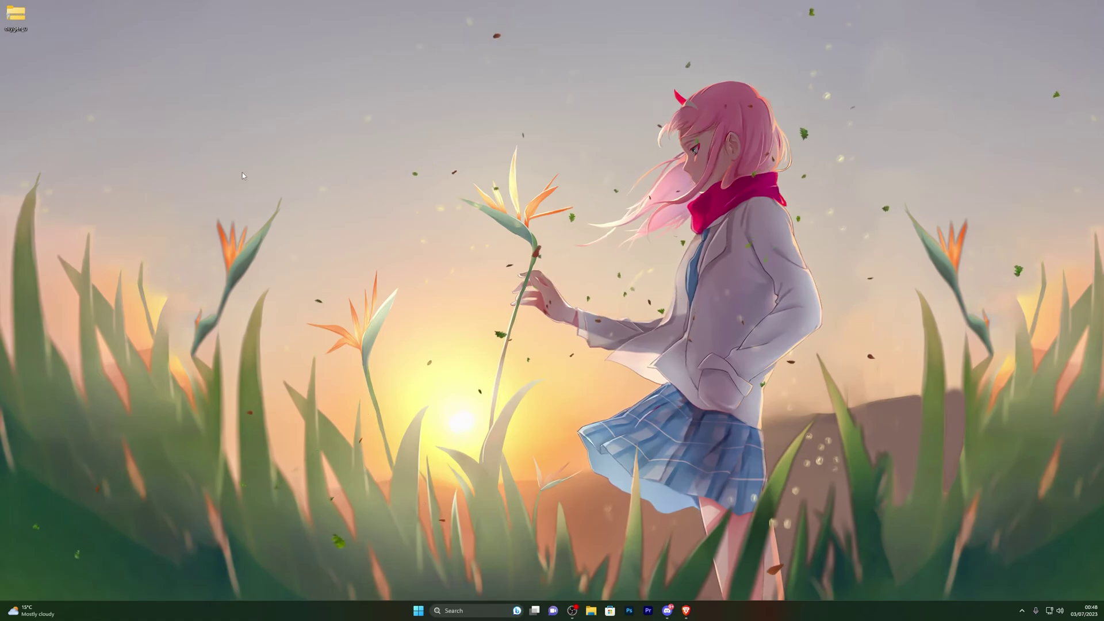
right_click(19, 20)
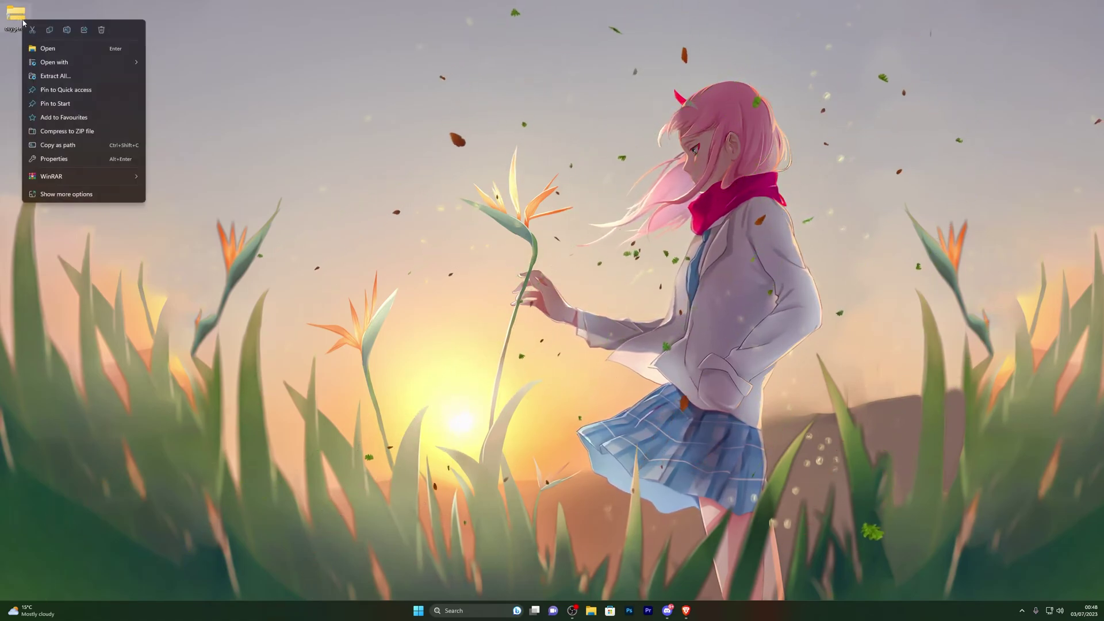
left_click(54, 76)
left_click(625, 387)
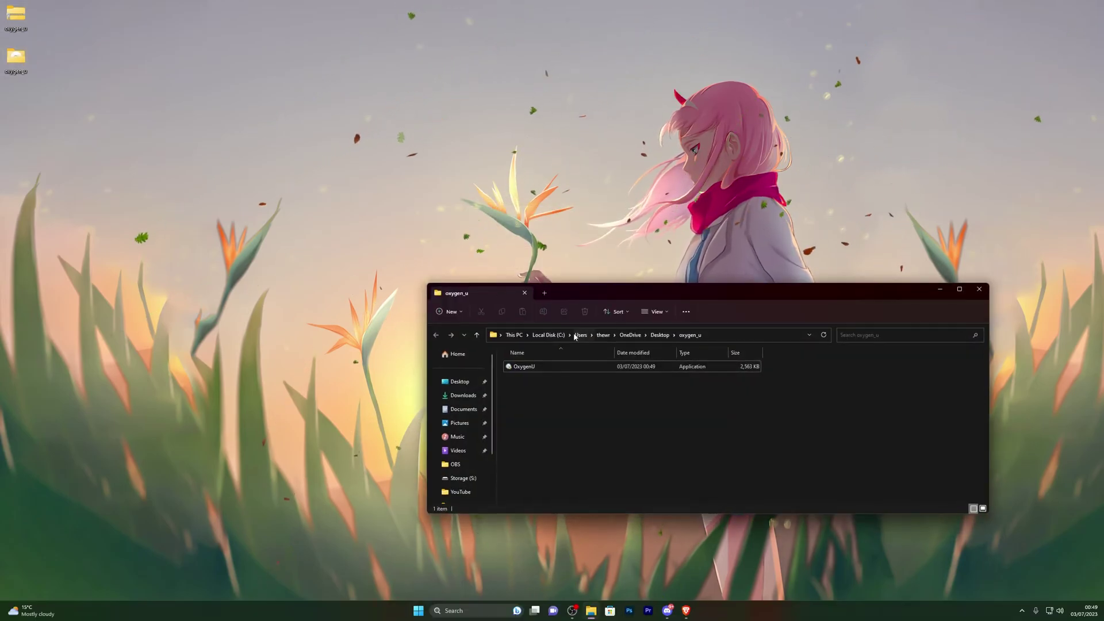
key("alt+F4")
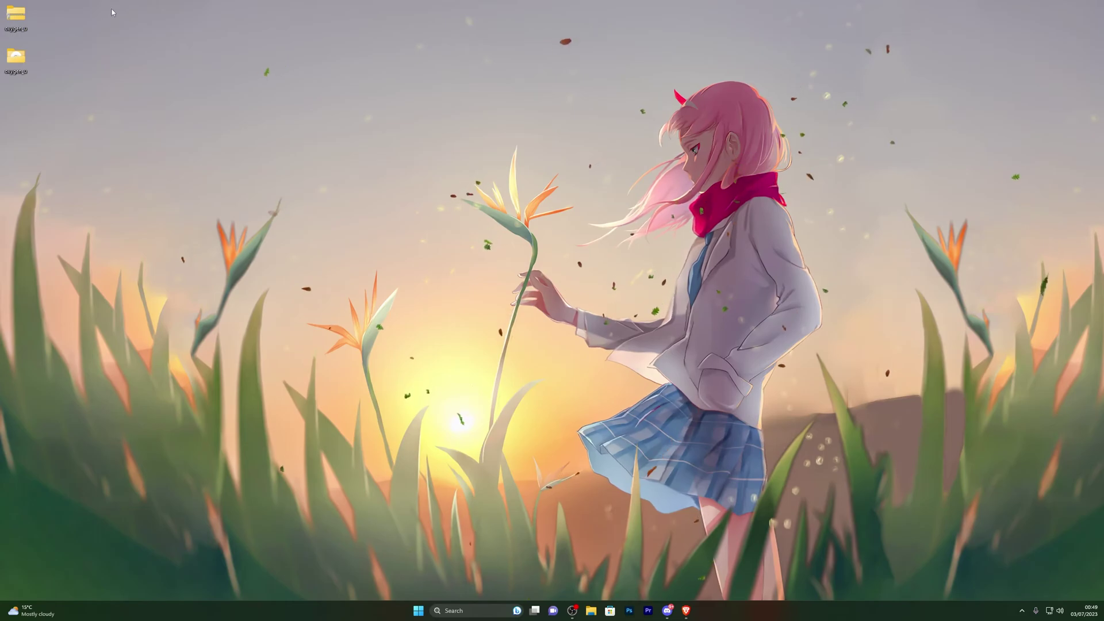
right_click(25, 24)
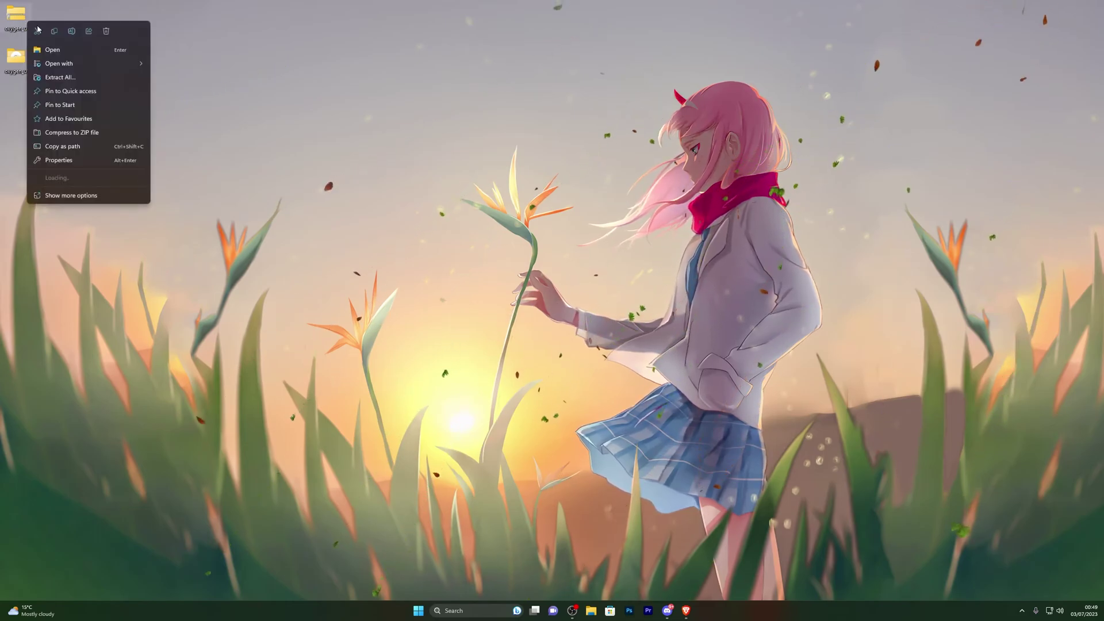
left_click(105, 31)
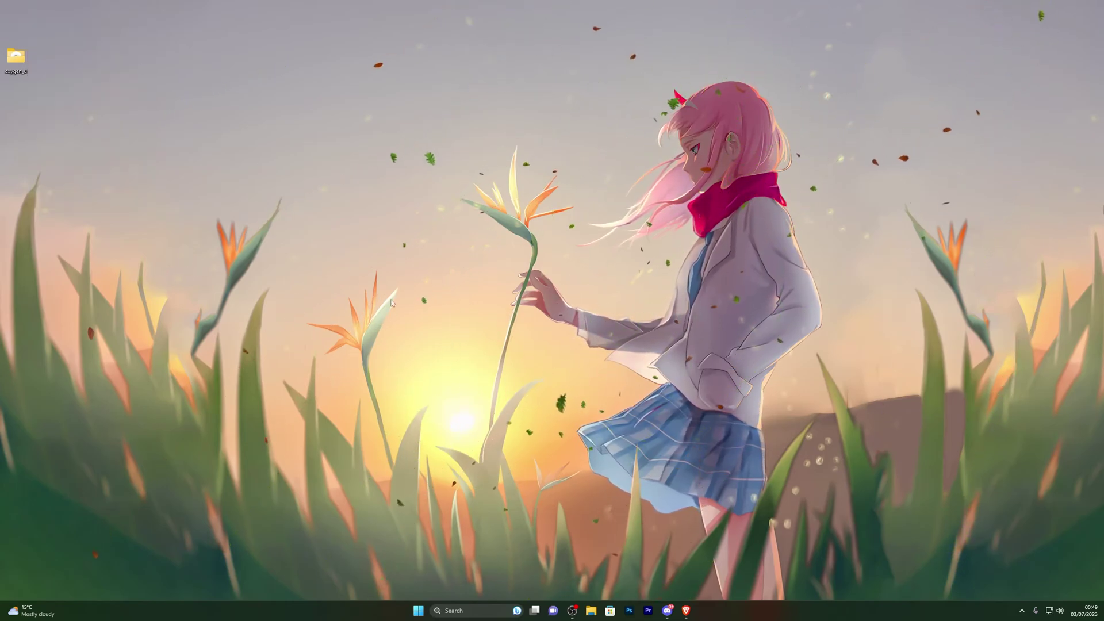
Open Windows Security's Virus & threat protection settings and start adding a Folder exclusion.
key("super")
type("viru")
key("Return")
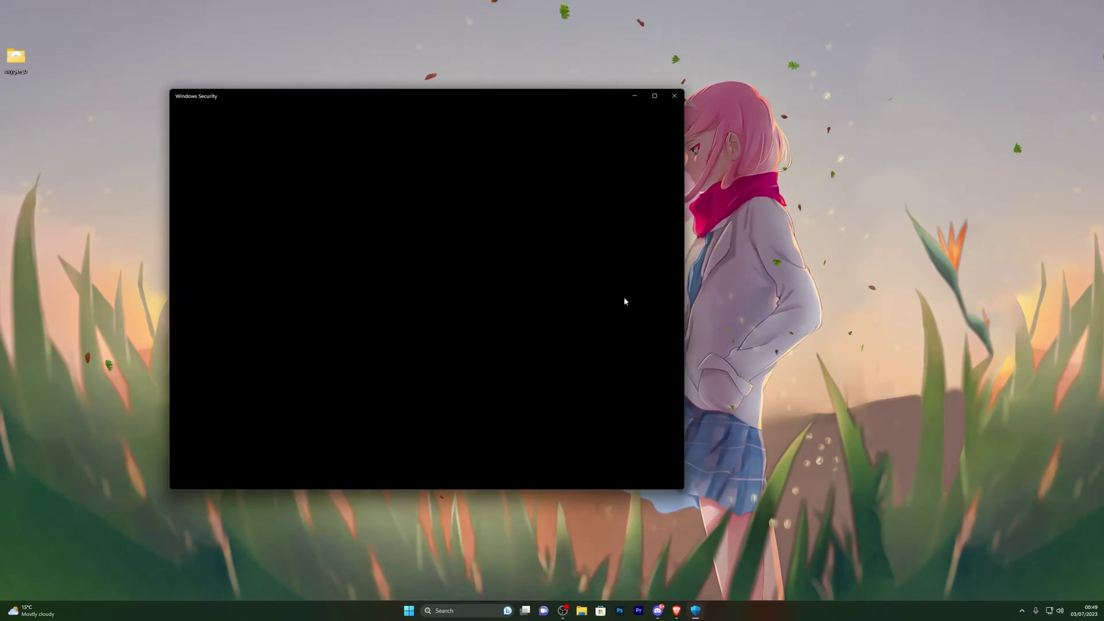
left_click(346, 369)
scroll(384, 338, "down", 1)
scroll(384, 338, "down", 3)
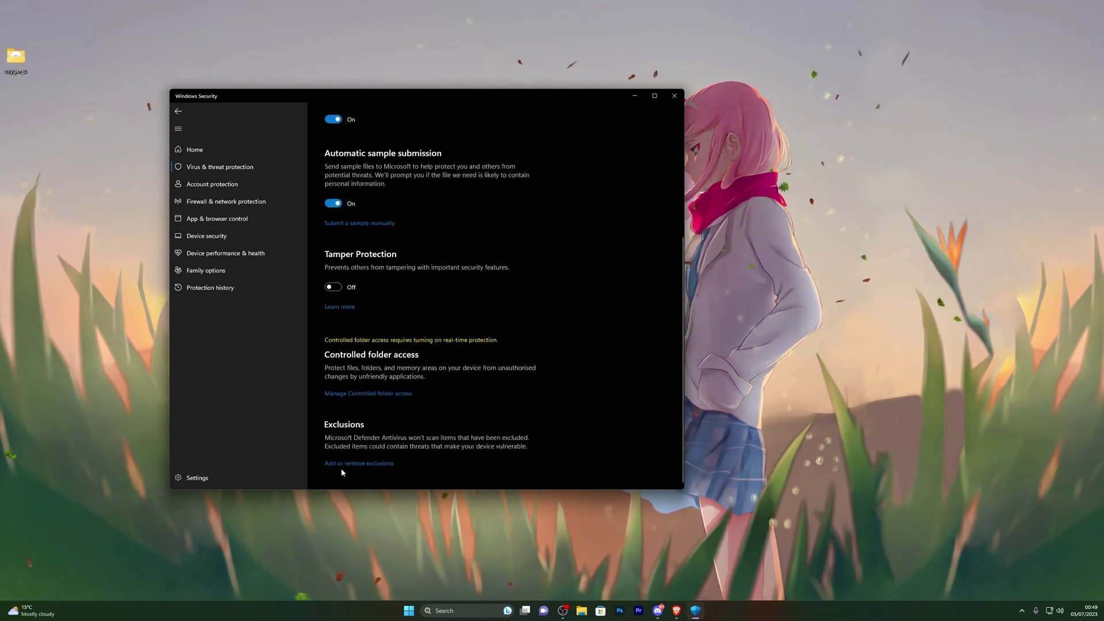
left_click(361, 464)
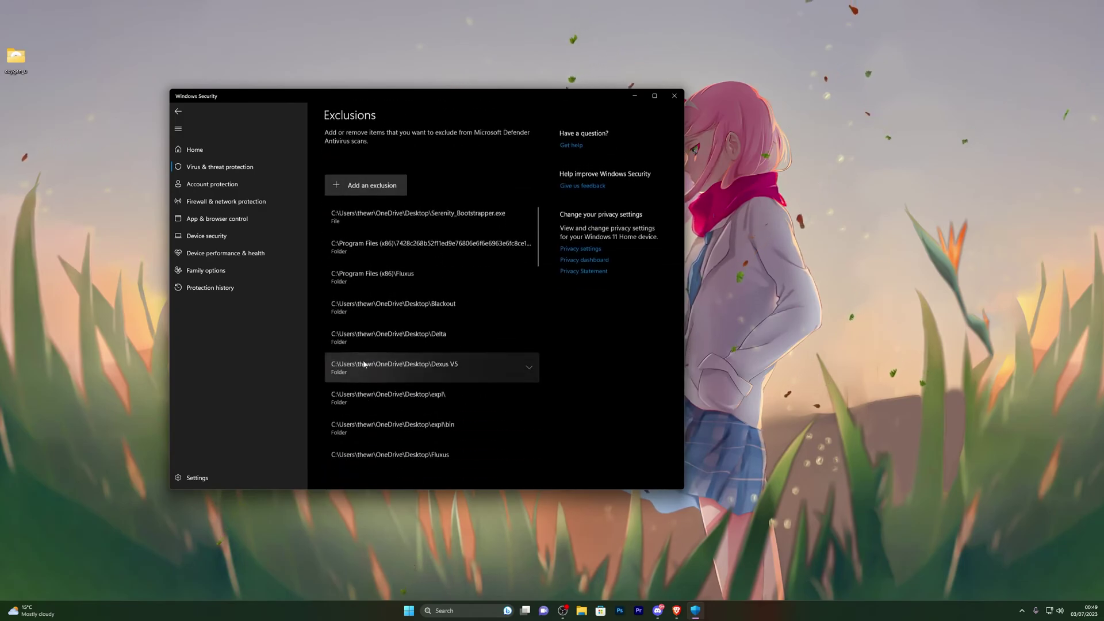
left_click(363, 197)
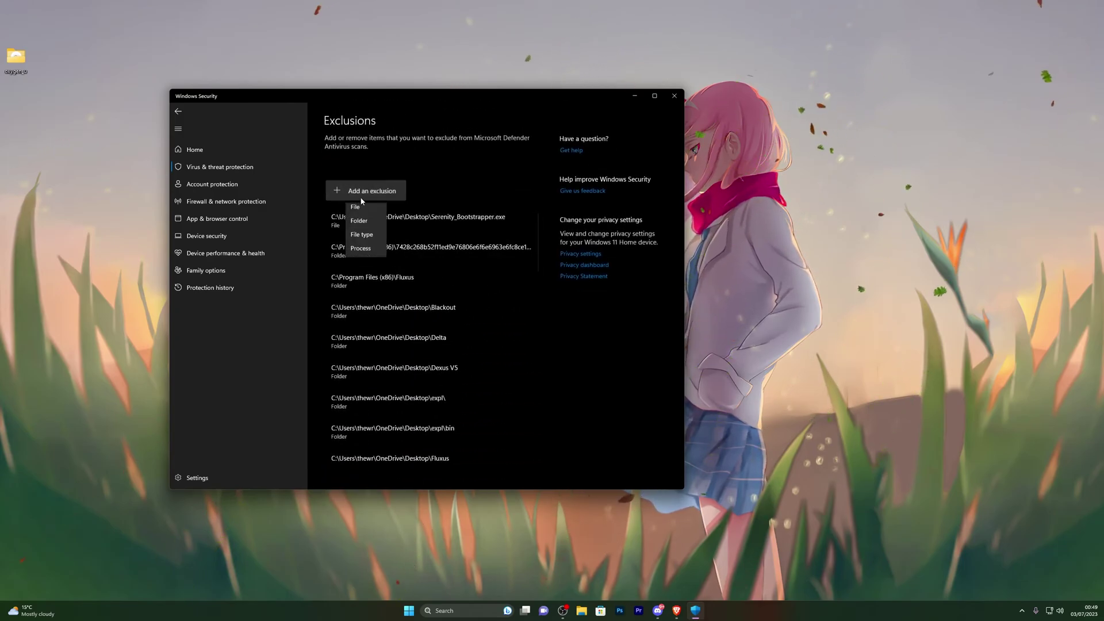
left_click(360, 226)
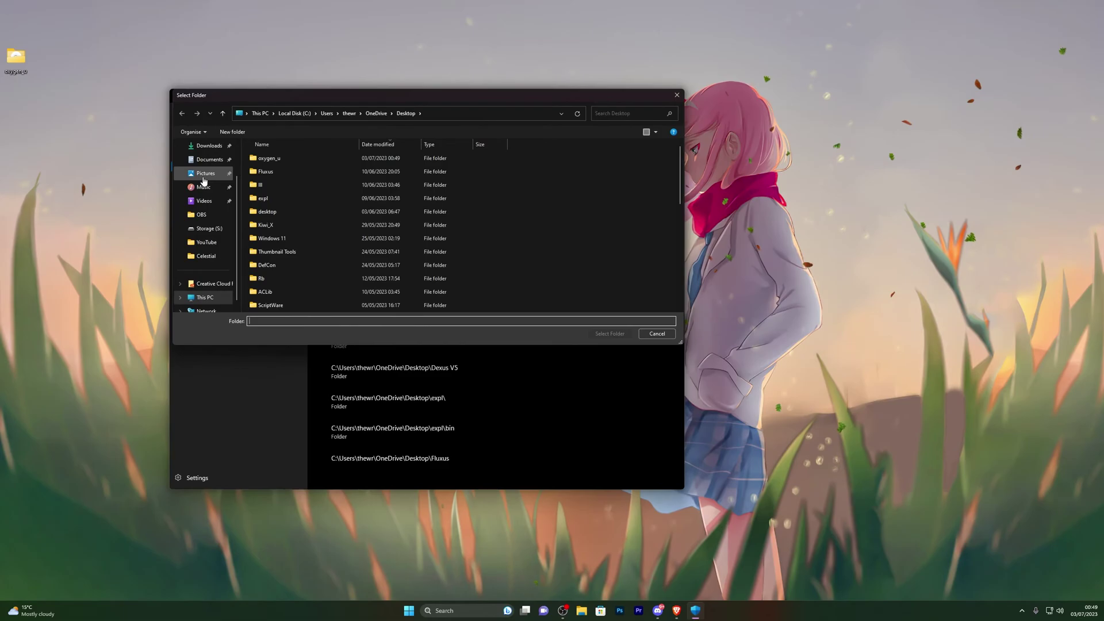
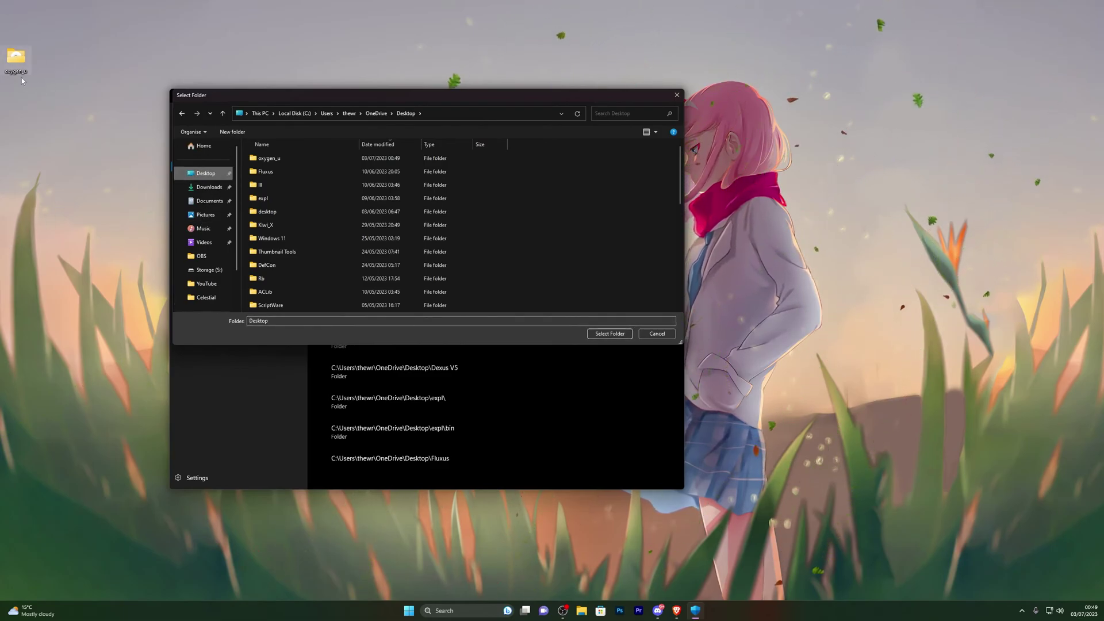
Select the oxygen_u folder on the Desktop as the folder to exclude.
left_click(279, 160)
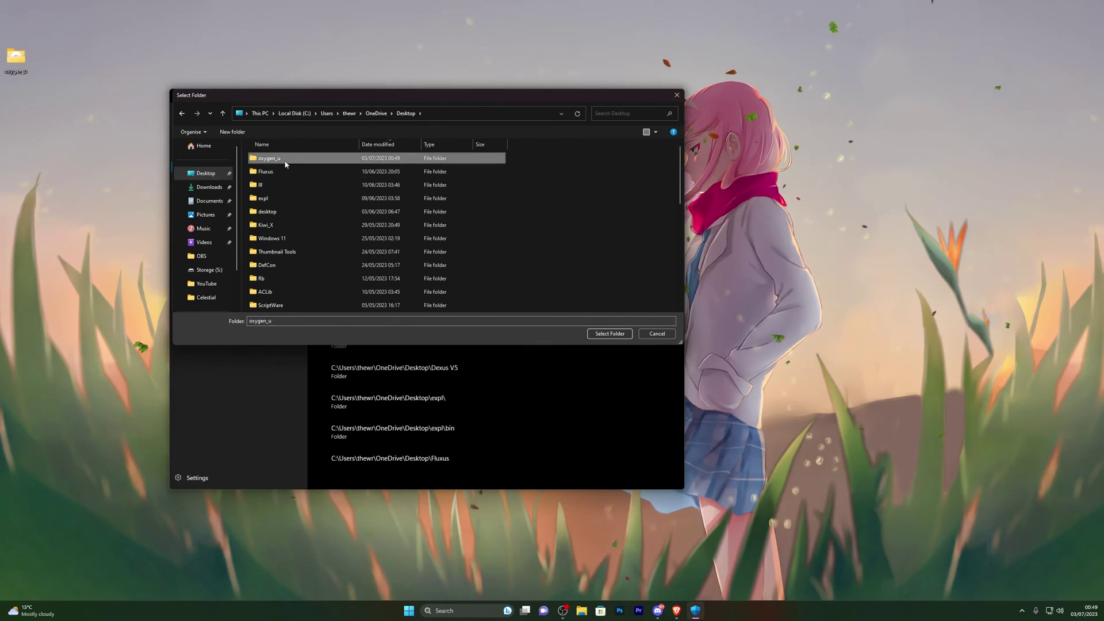
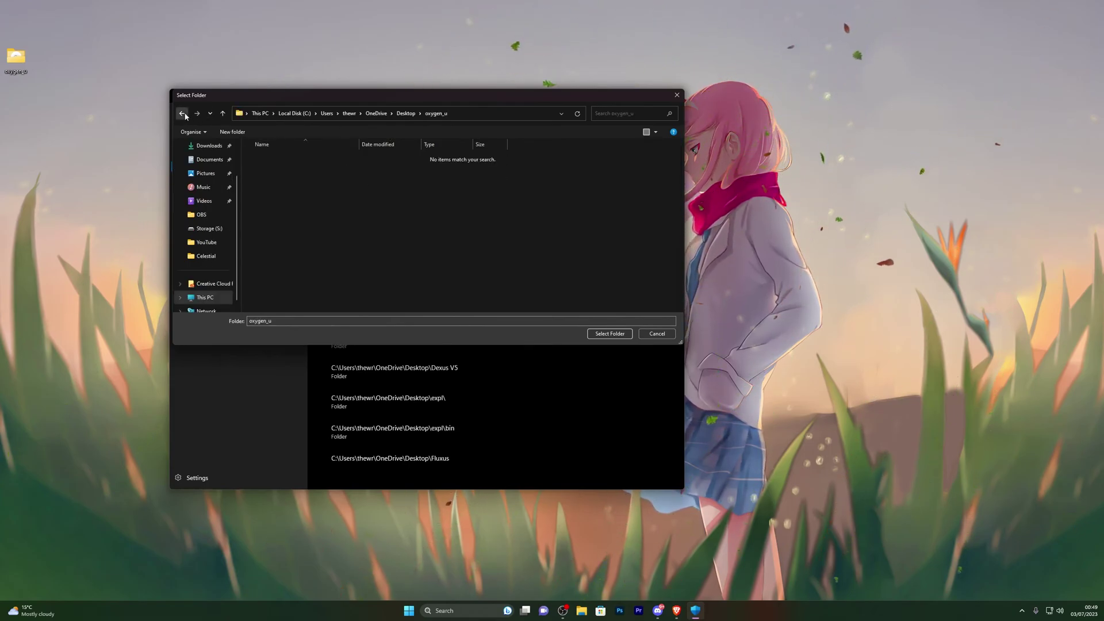
Go back to the Desktop in the Select Folder dialog, with oxygen_u still entered as the folder.
left_click(183, 114)
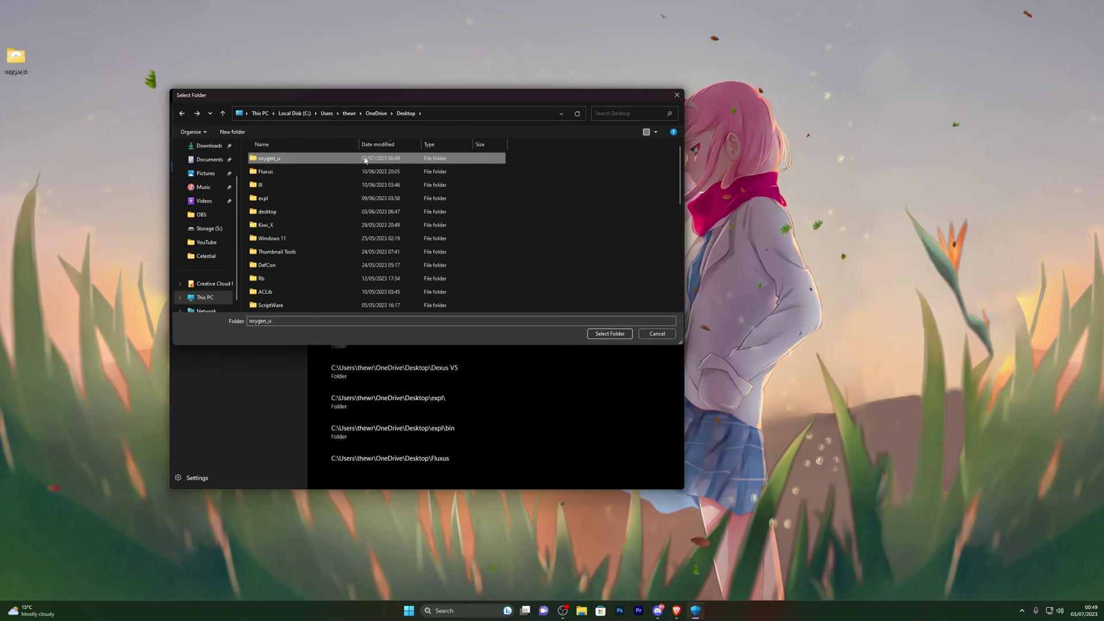
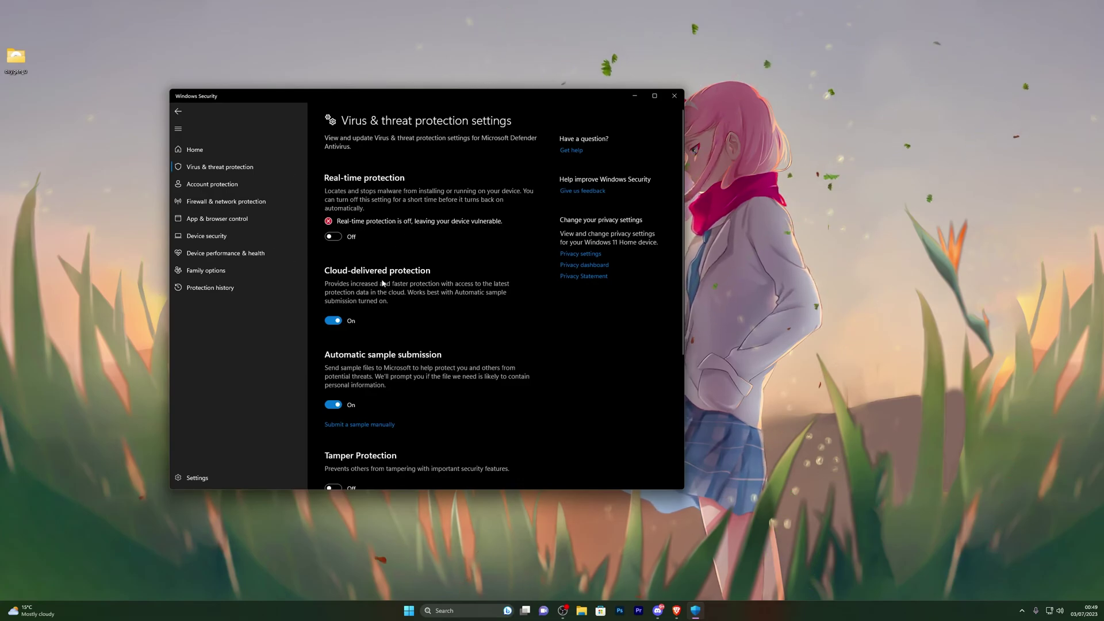
Close Windows Security and launch OxygenU from the oxygen_u folder.
left_click(674, 96)
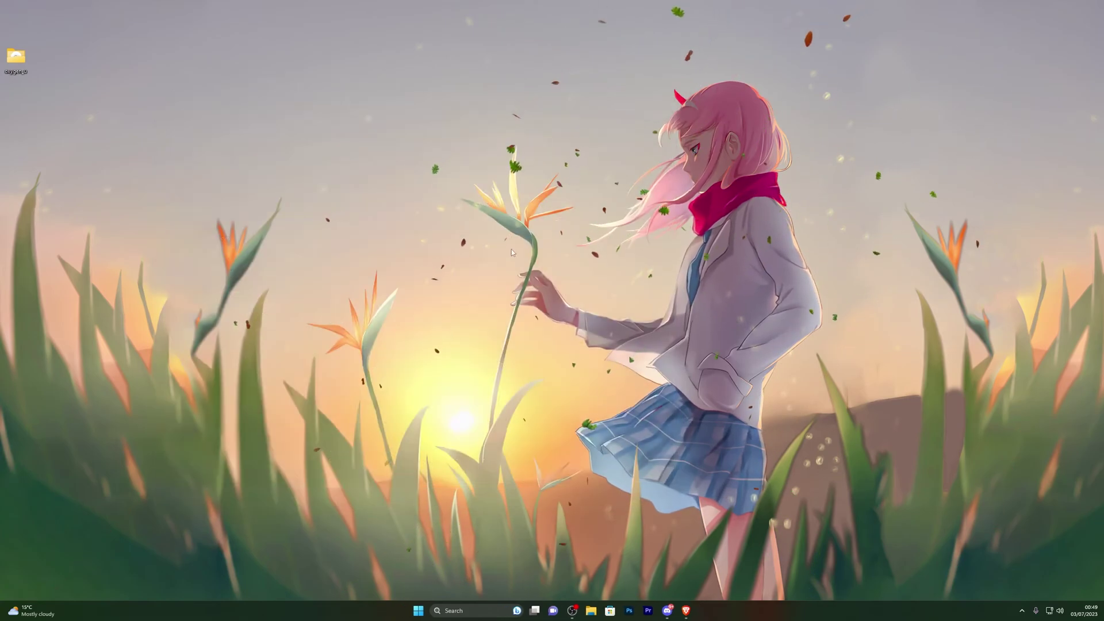
left_click_drag(28, 11, 28, 12)
double_click(16, 12)
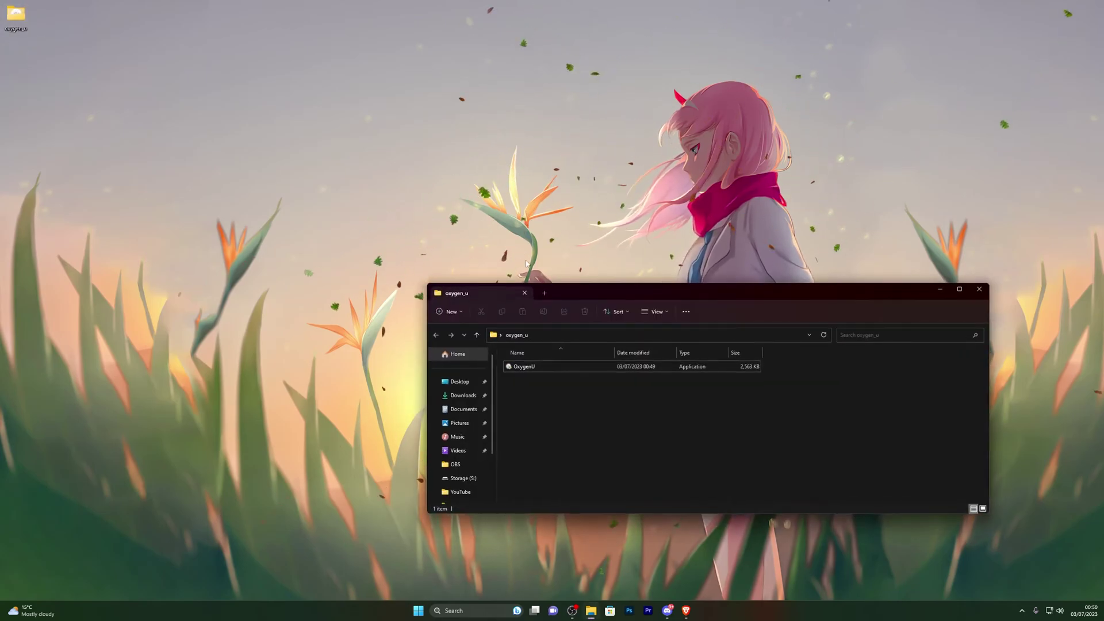
double_click(539, 368)
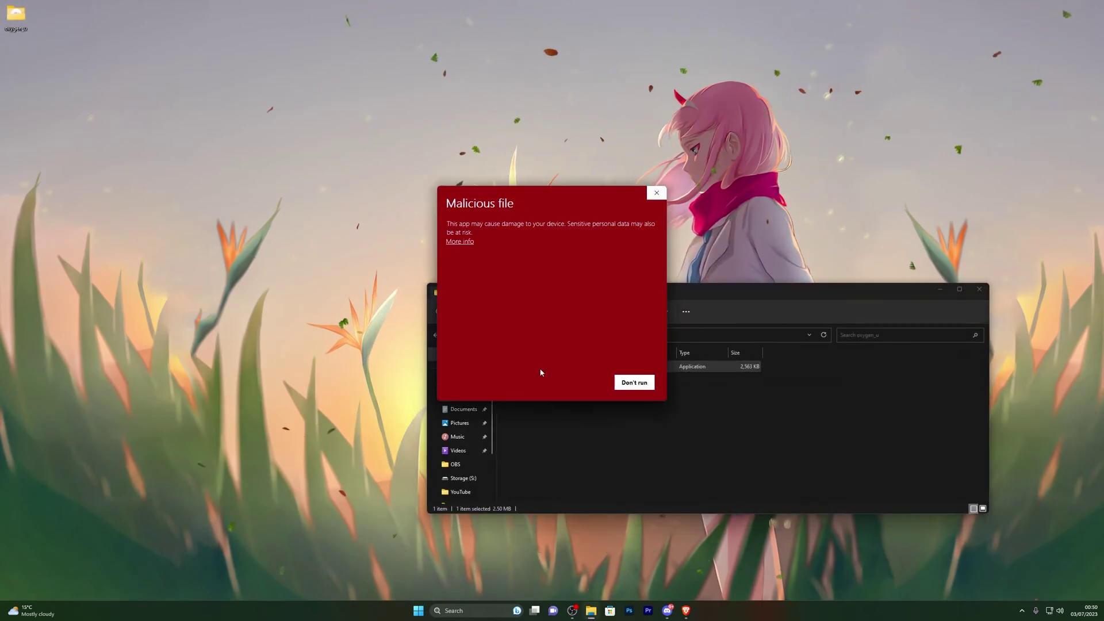
Get past the malicious-file warning for OxygenU.exe with More info and Run anyway.
left_click_drag(574, 190, 761, 194)
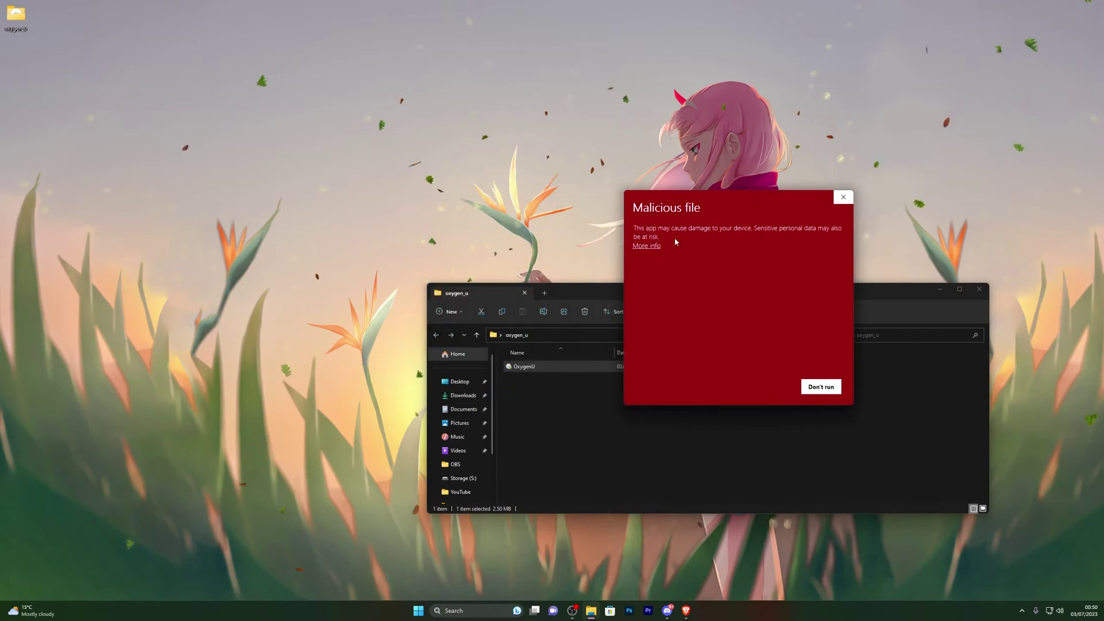
left_click(645, 247)
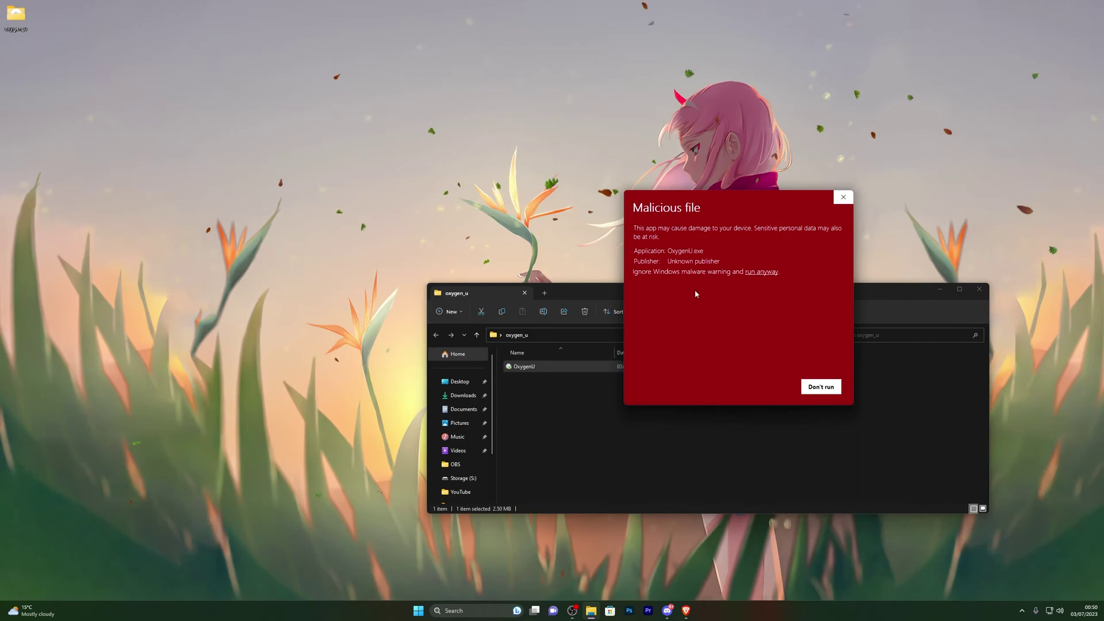
left_click(754, 273)
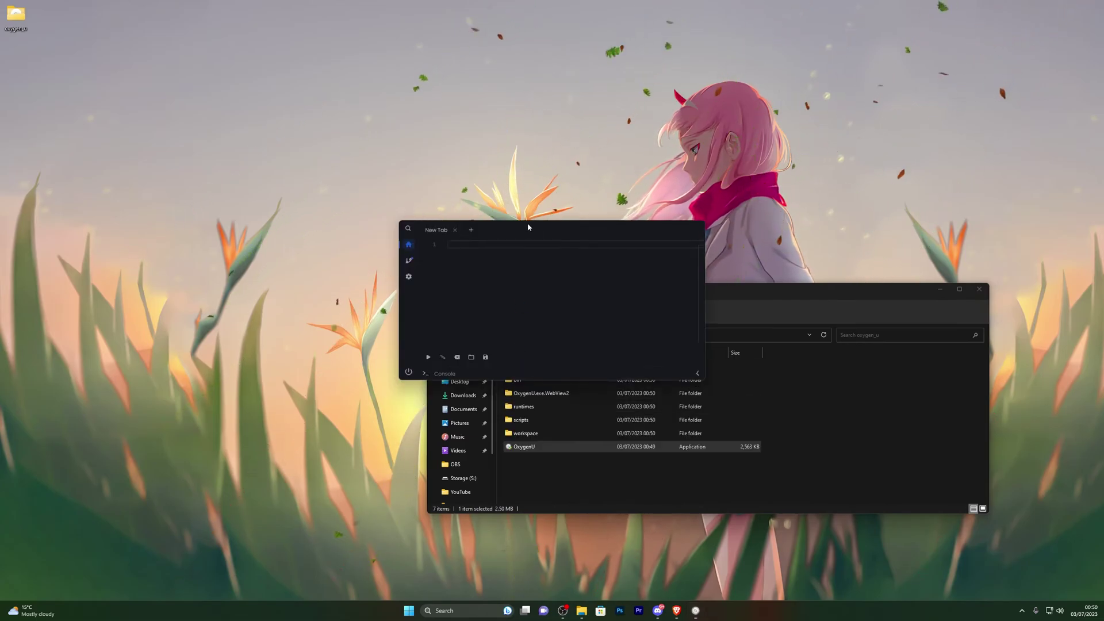
Move the OxygenU editor window up-left above File Explorer and stretch it taller.
left_click_drag(528, 225, 347, 188)
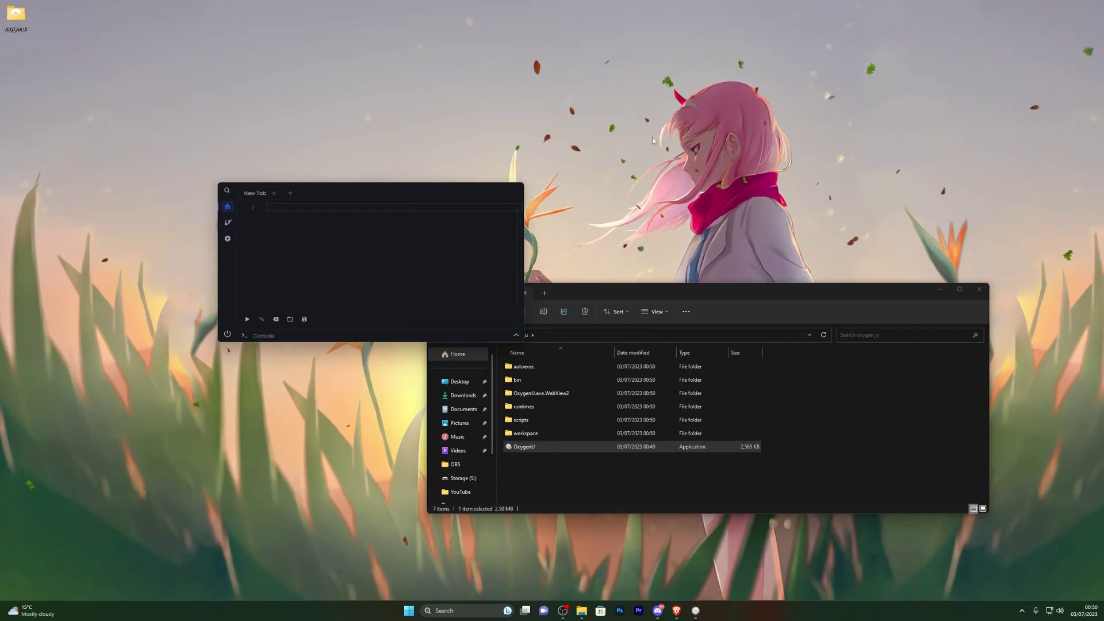
mouse_move(459, 183)
left_mouse_down()
mouse_move(460, 131)
mouse_move(449, 193)
left_mouse_up()
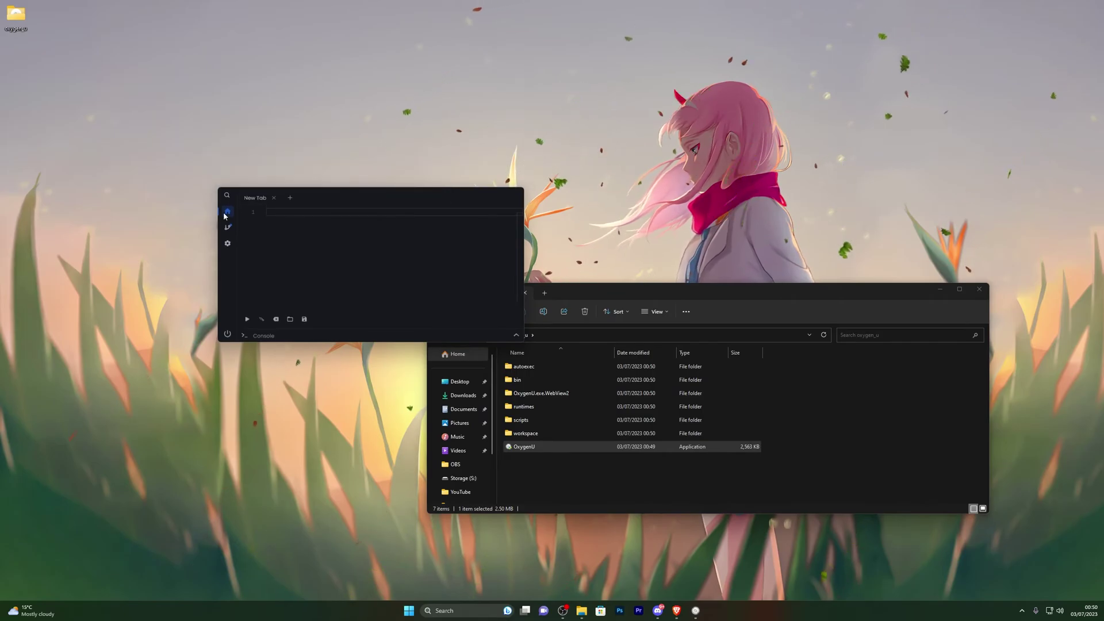
In Oxygen U settings, switch Top Most off and back on while moving File Explorer aside.
left_click(228, 244)
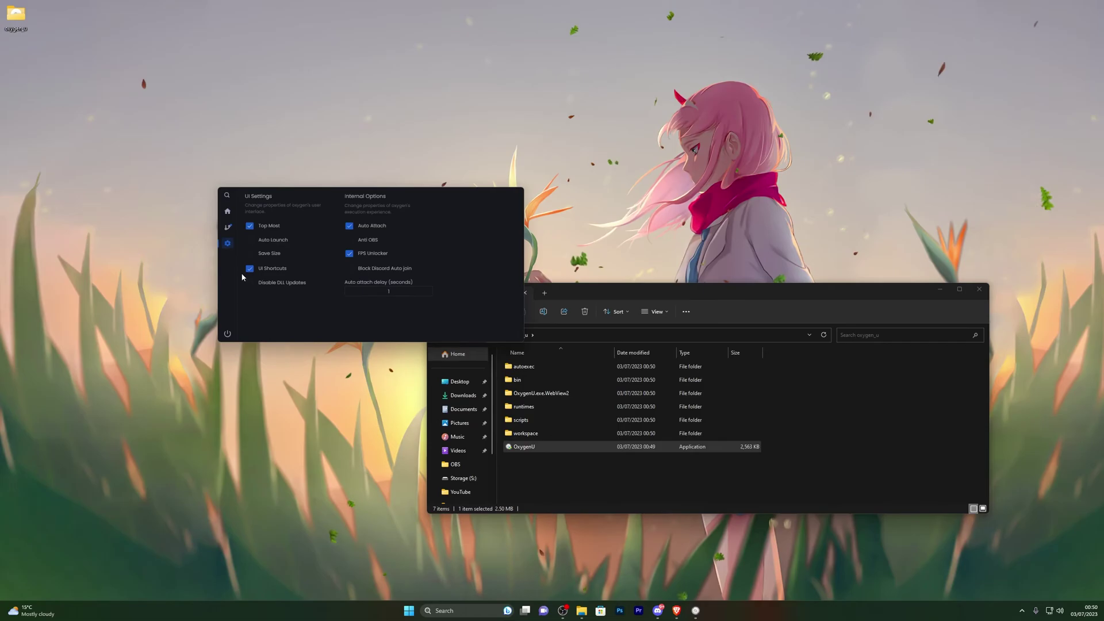
left_click_drag(593, 291, 407, 150)
left_click(635, 292)
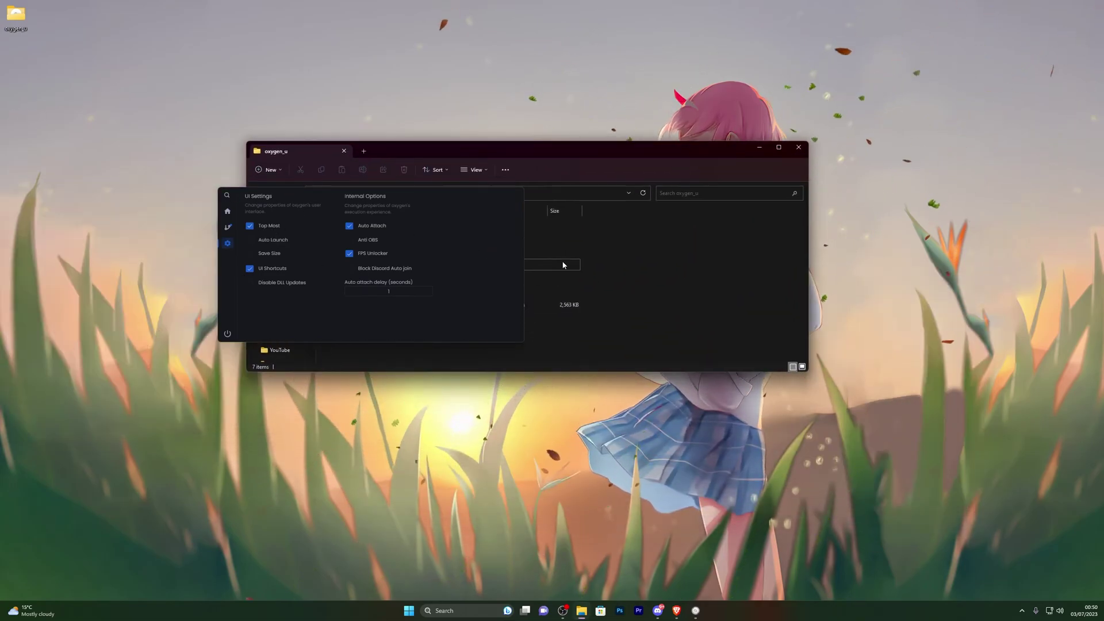
left_click_drag(520, 150, 393, 163)
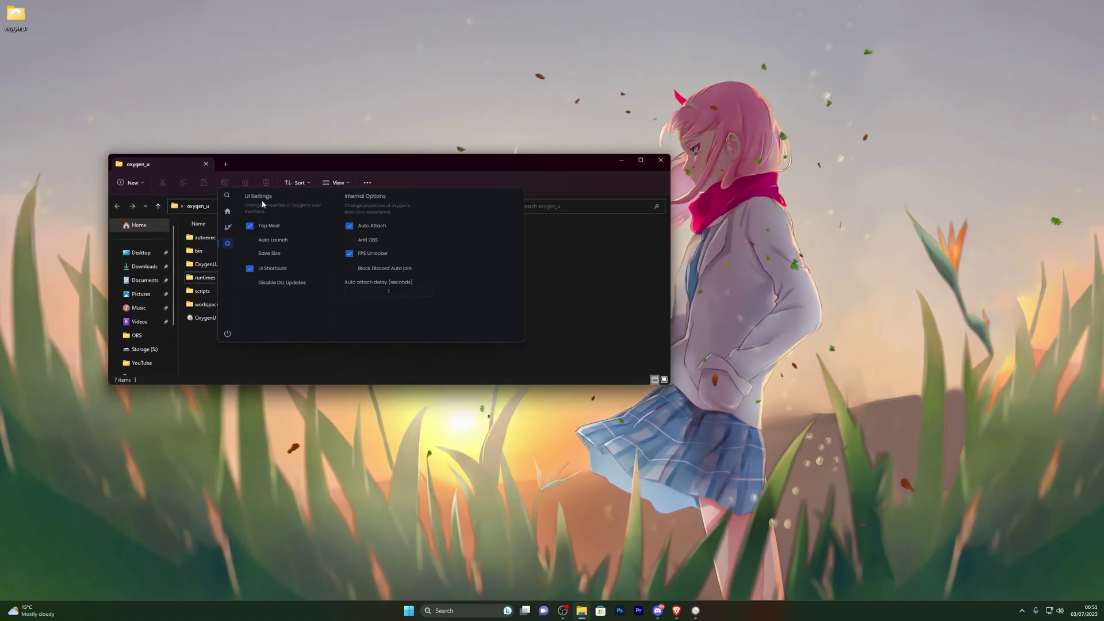
left_click(259, 230)
left_click_drag(537, 173, 562, 164)
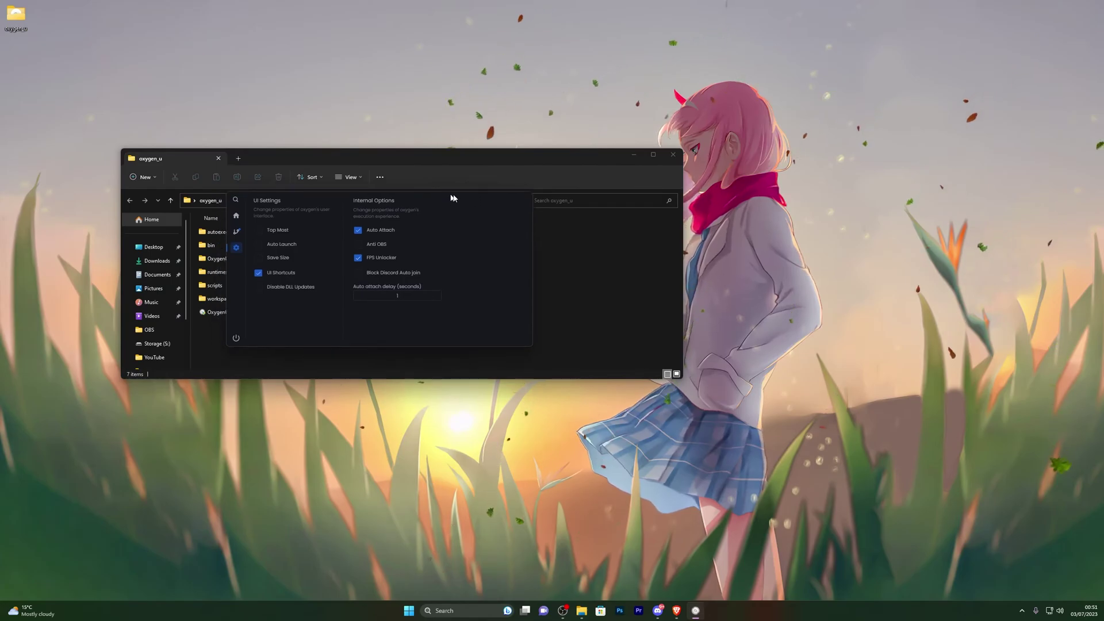
left_click(430, 230)
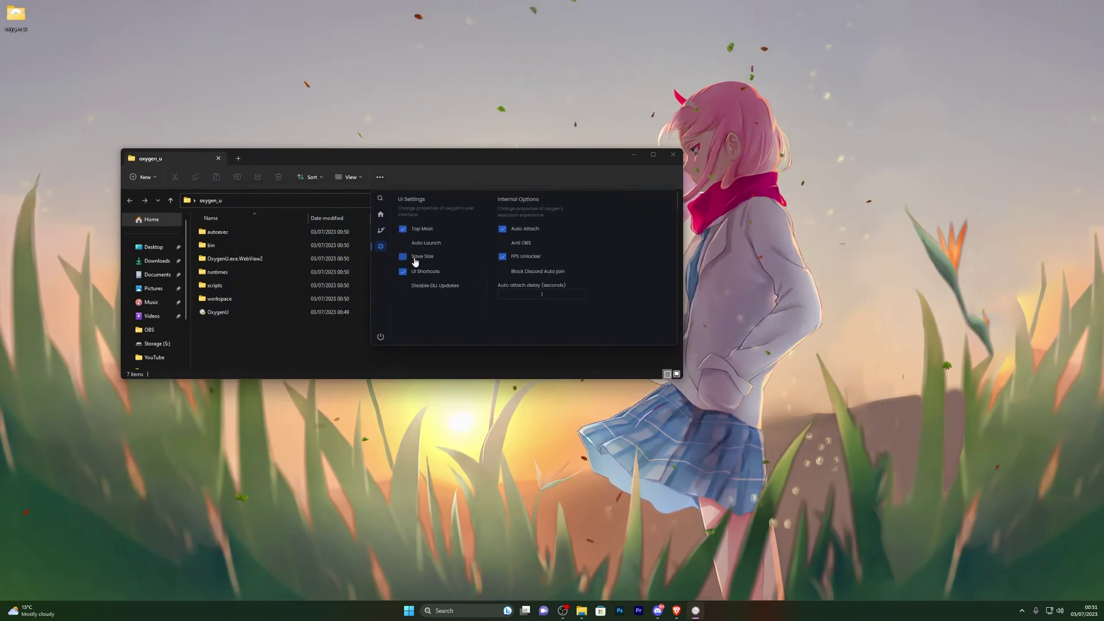
Reposition the settings panel, then go back to the empty code editor.
left_click_drag(533, 198, 324, 186)
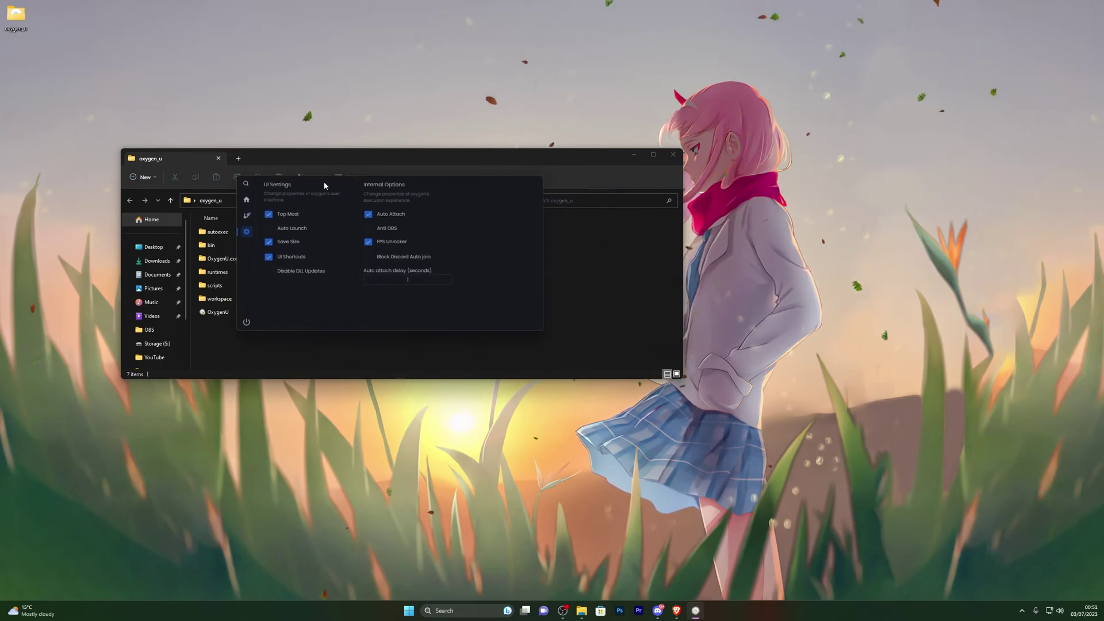
mouse_move(236, 183)
left_mouse_down()
mouse_move(236, 143)
mouse_move(236, 186)
left_mouse_up()
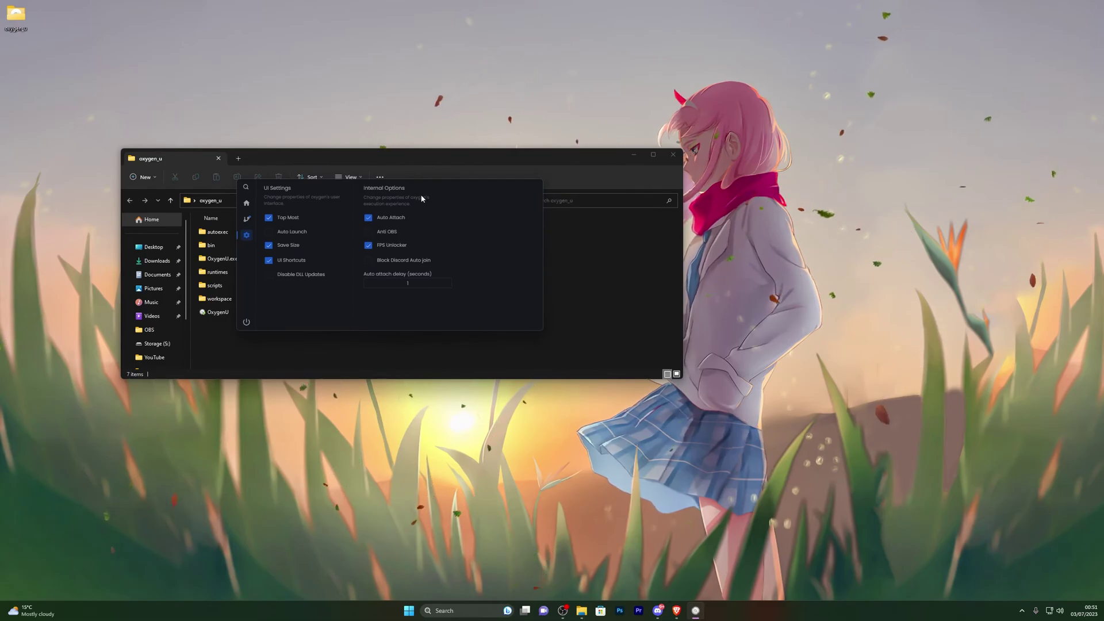
left_click_drag(441, 187, 457, 197)
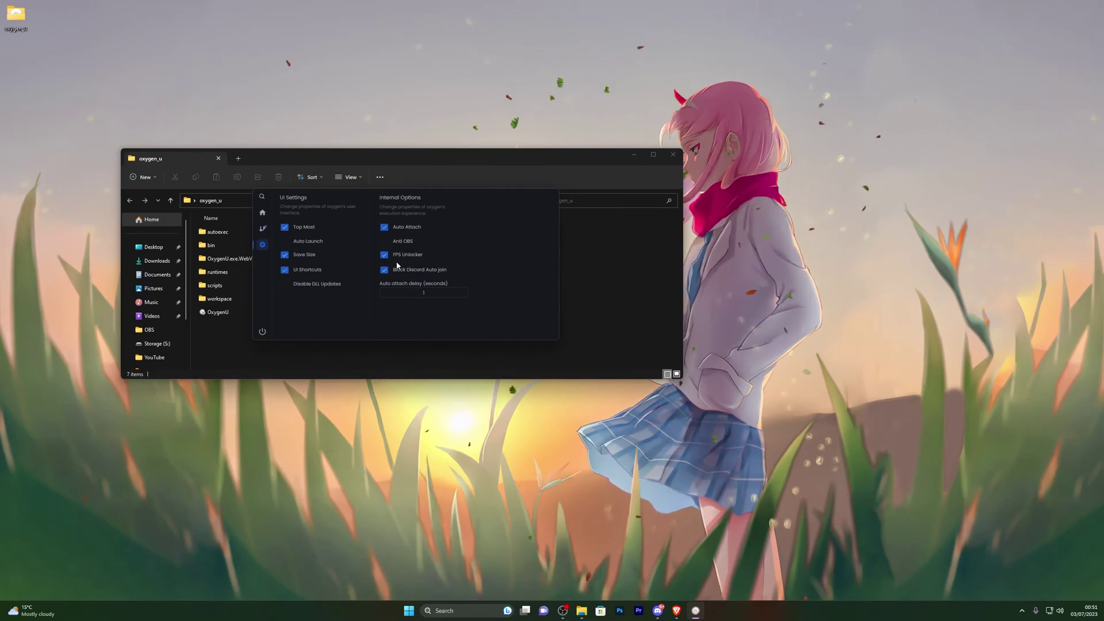
left_click(262, 213)
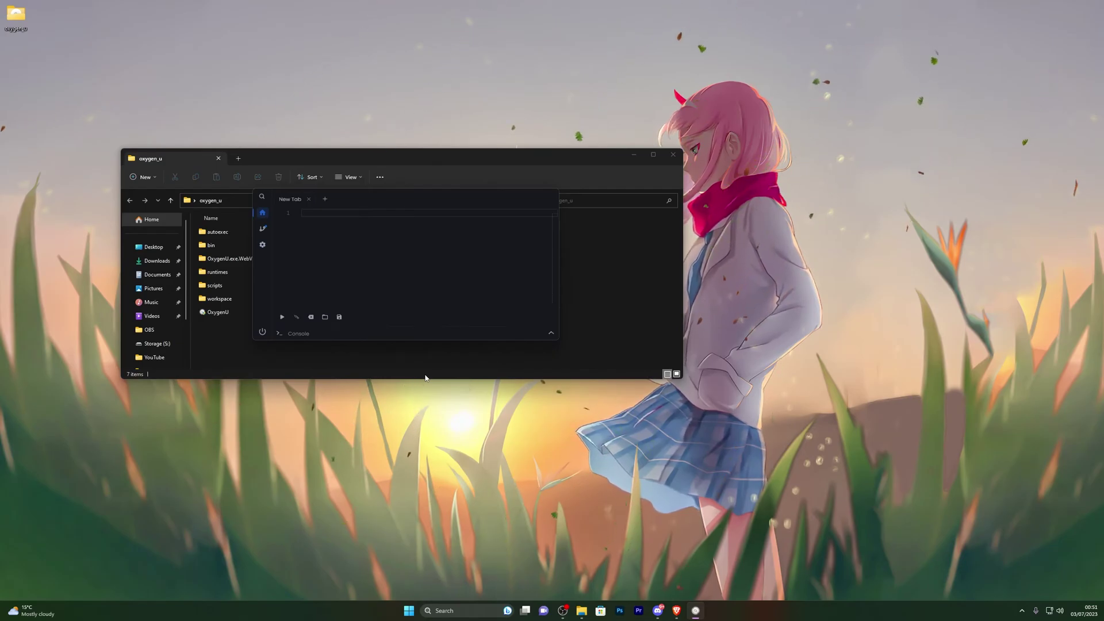
Launch Roblox from its Microsoft Store page under Best selling games.
left_click(600, 610)
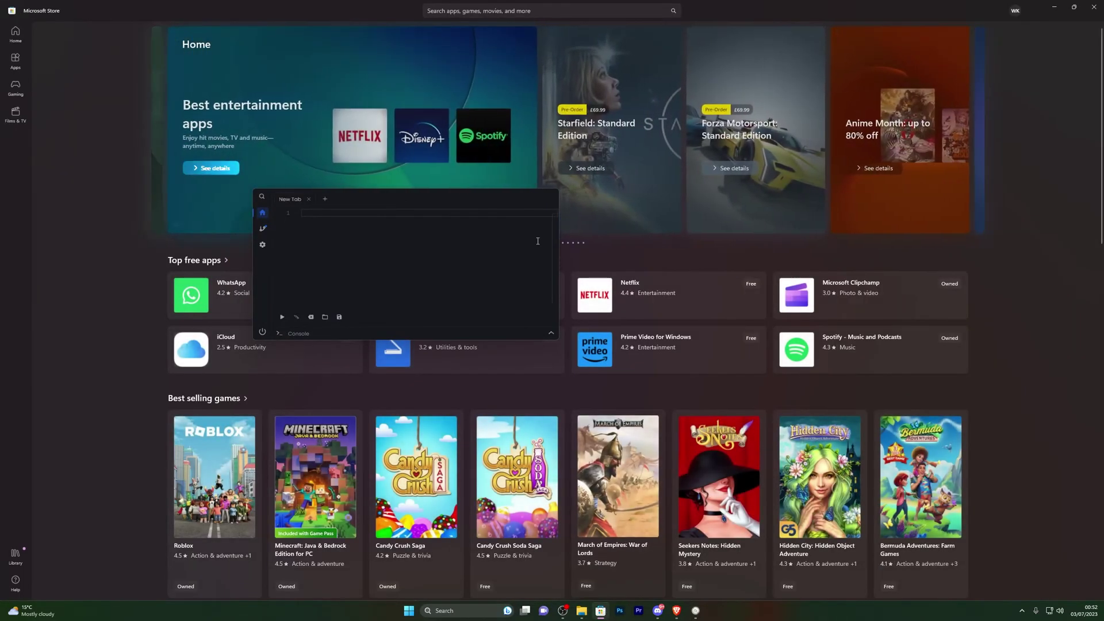
left_click(214, 477)
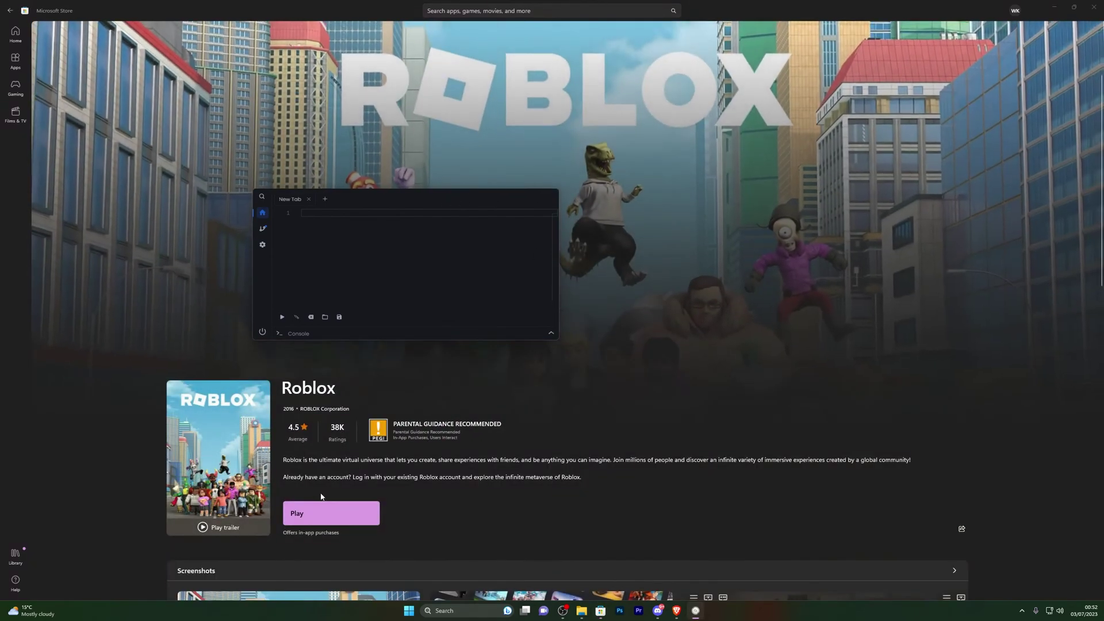
left_click(327, 508)
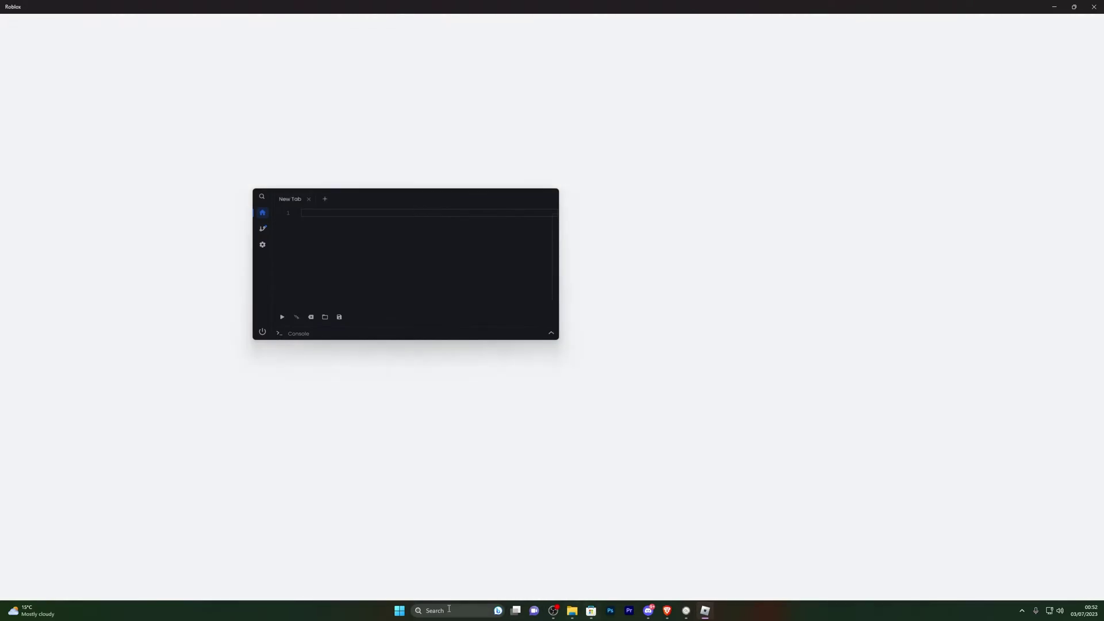
Search the Start menu for 'micro', then browse Roblox to join the Arsenal game.
key("super")
type("micro")
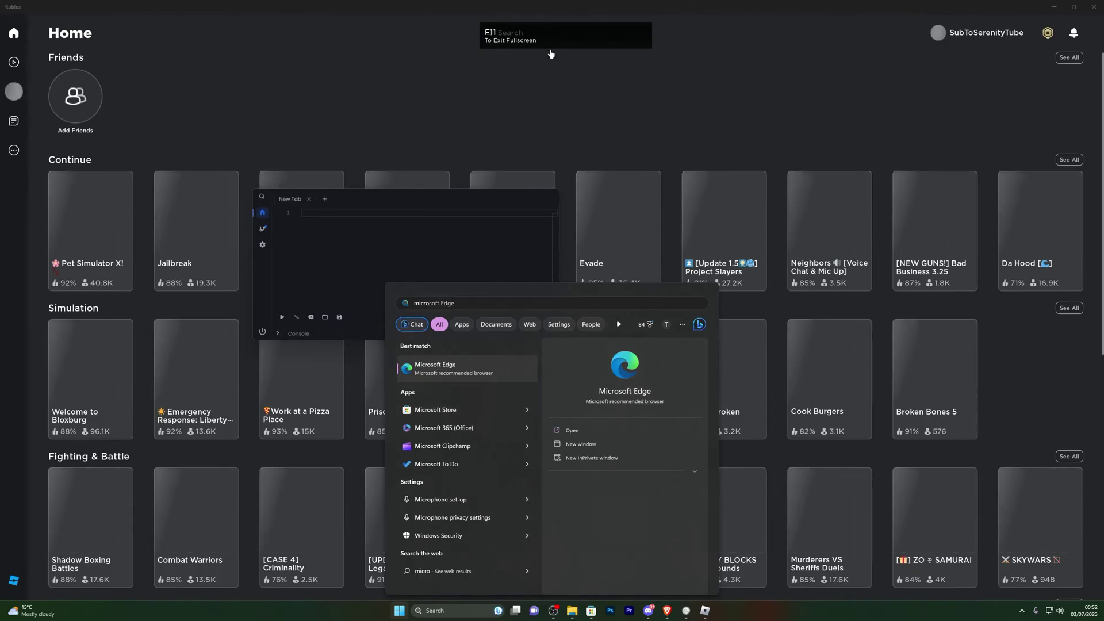
left_click(234, 135)
scroll(221, 192, "down", 2)
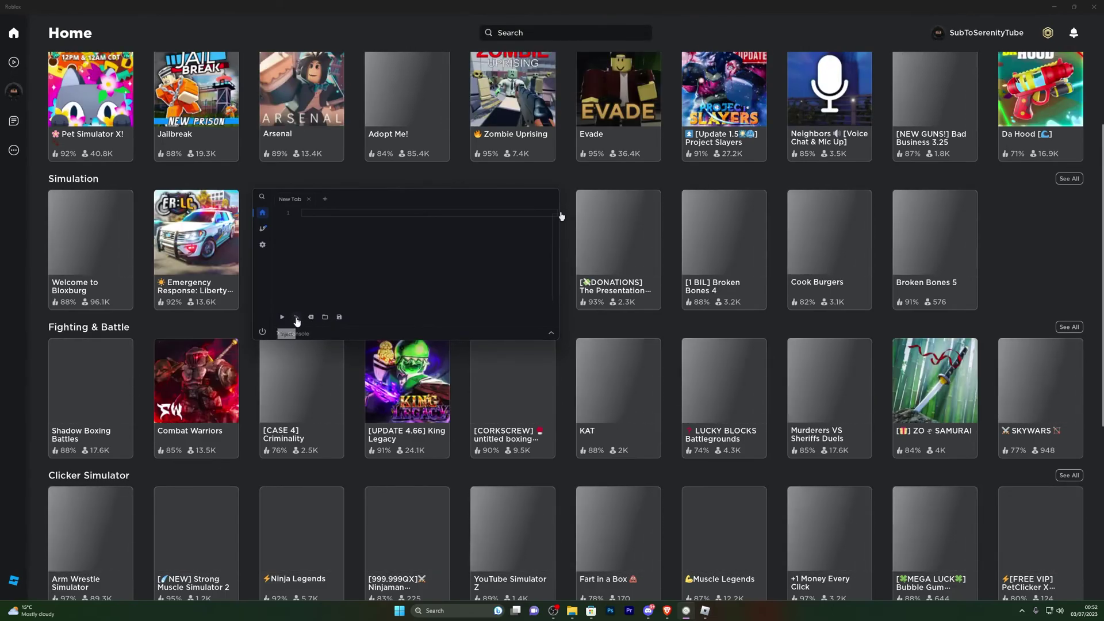
mouse_move(270, 344)
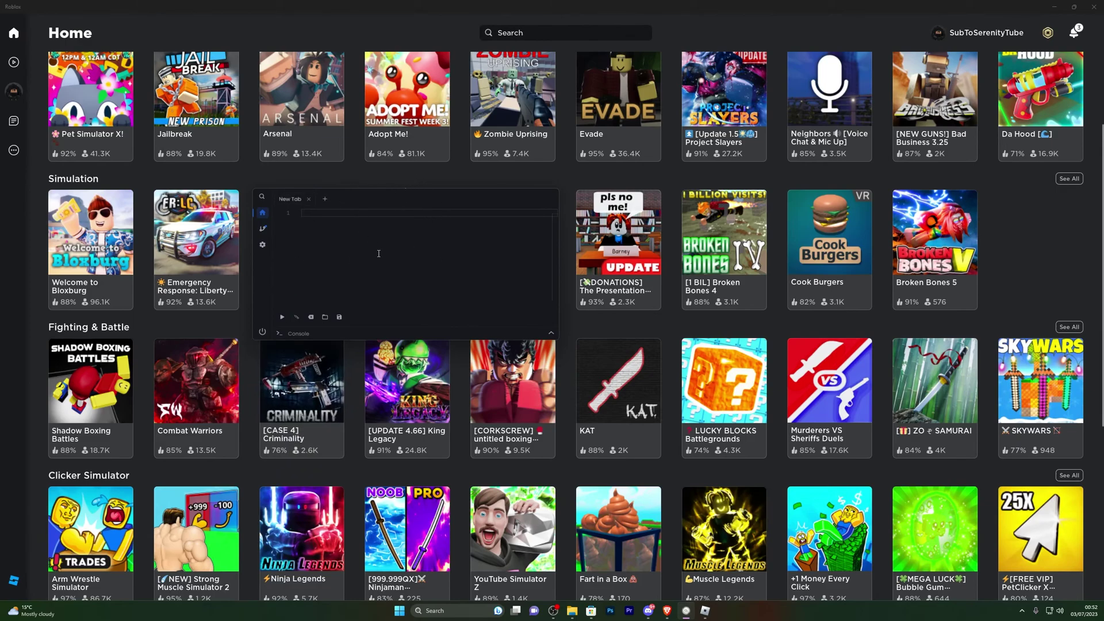
mouse_move(310, 345)
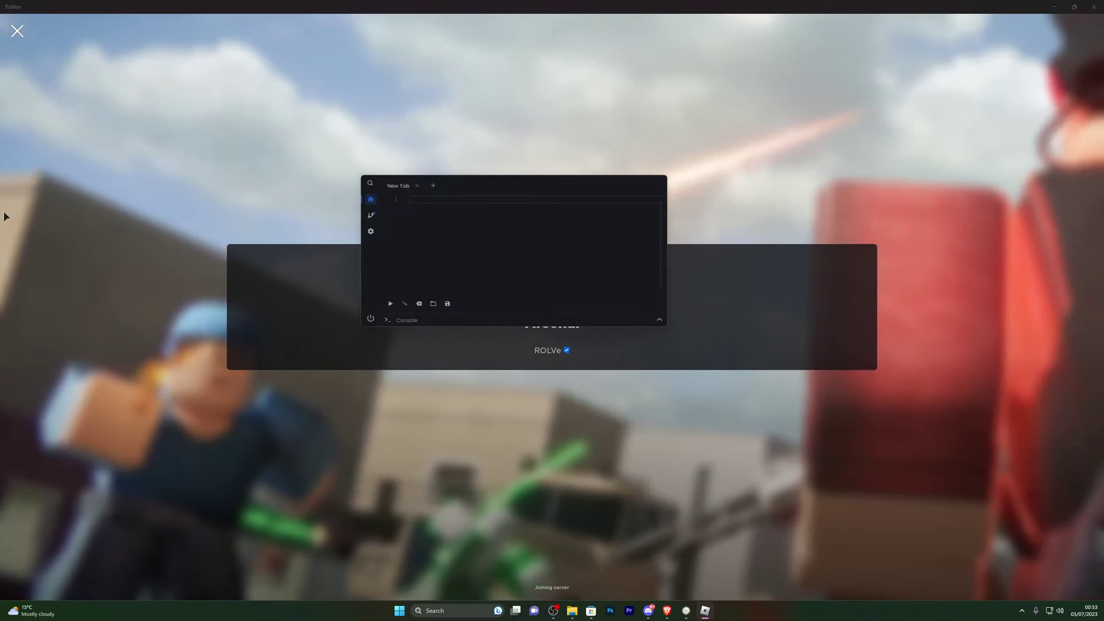
Copy the Night Hub loadstring script from Notepad into the Oxygen U editor and close Notepad.
key("ctrl+a")
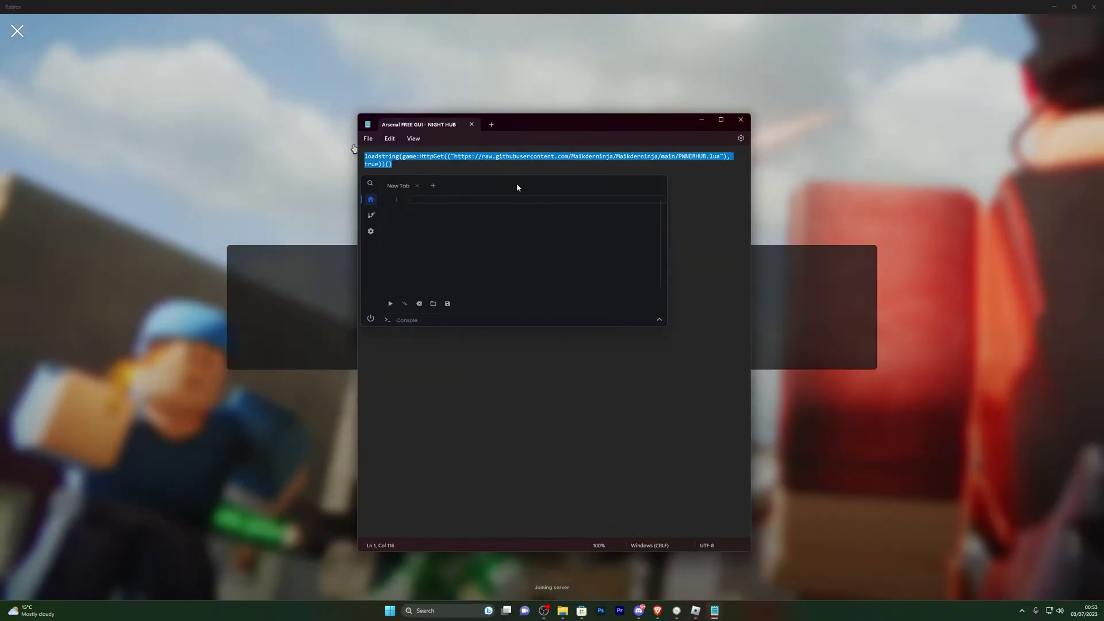
key("ctrl+c")
left_click(539, 212)
key("ctrl+v")
left_click(741, 120)
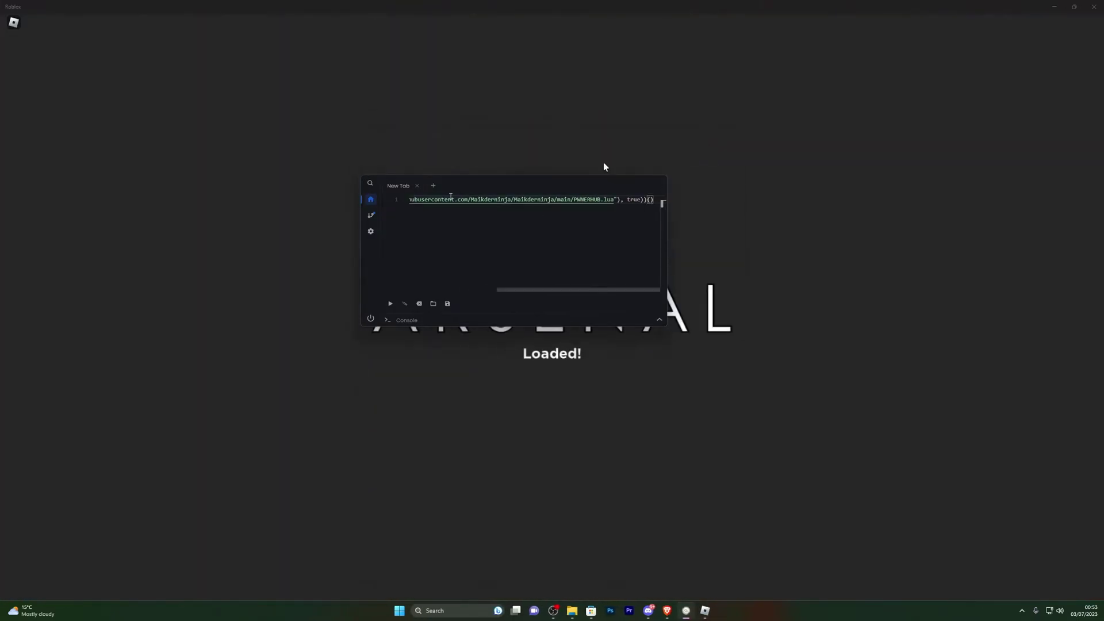